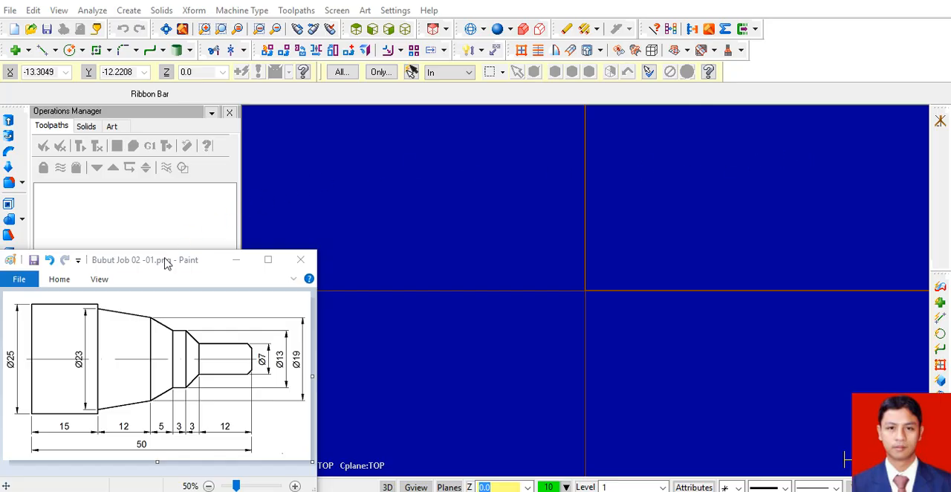
Examine the turned part's dimensions in the Paint drawing Bubut Job 02 -01.png, then return to Mastercam and check the coordinate axes display.
mouse_move(183, 265)
left_mouse_down()
mouse_move(209, 261)
mouse_move(396, 160)
mouse_move(492, 148)
left_mouse_up()
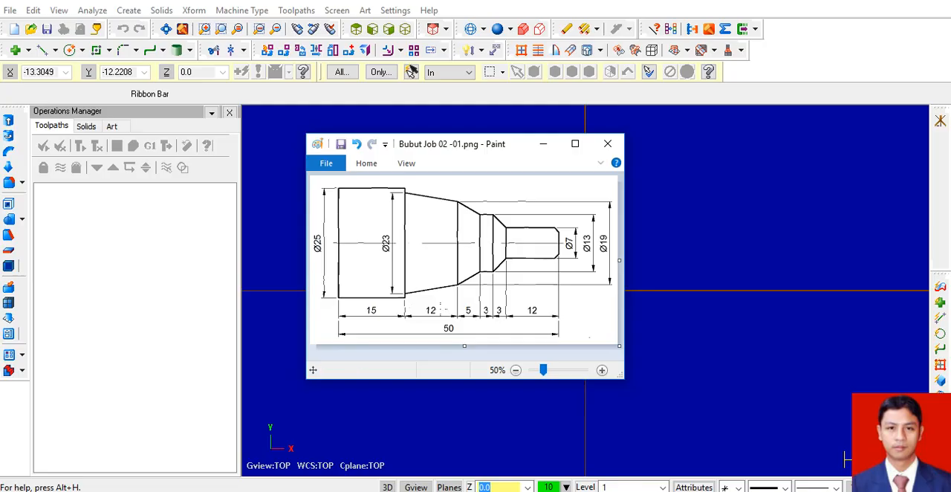
mouse_move(514, 144)
left_mouse_down()
mouse_move(215, 221)
mouse_move(185, 260)
mouse_move(206, 268)
left_mouse_up()
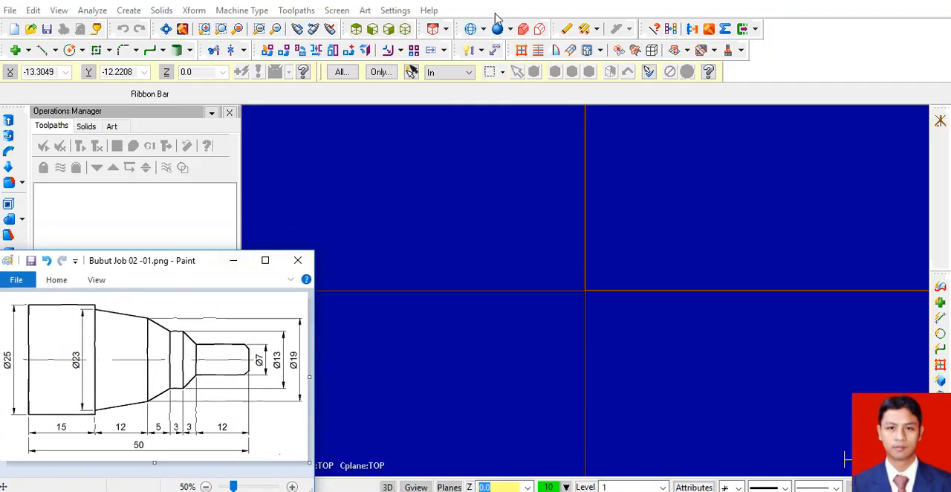
left_click(822, 70)
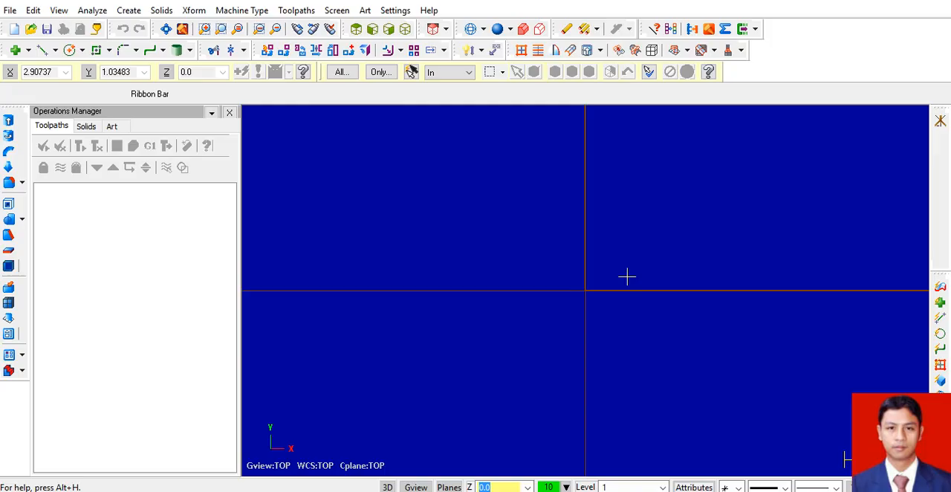
key("F9")
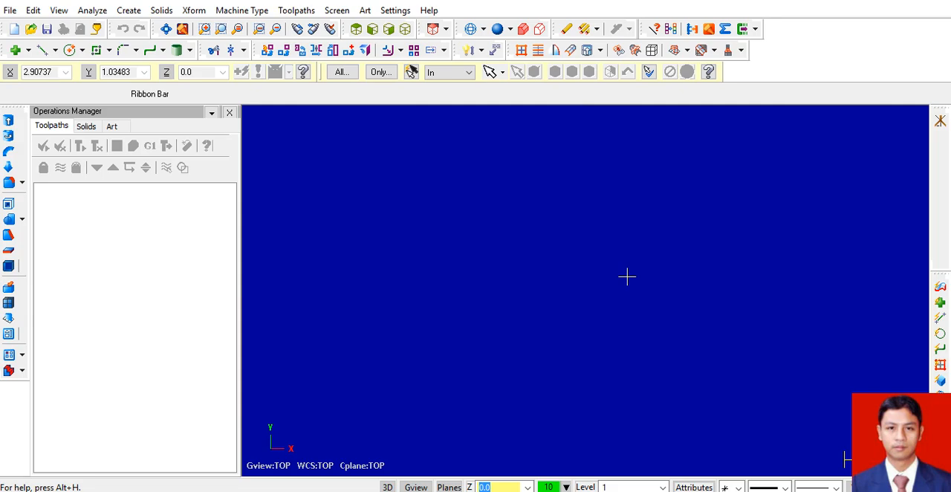
key("F9")
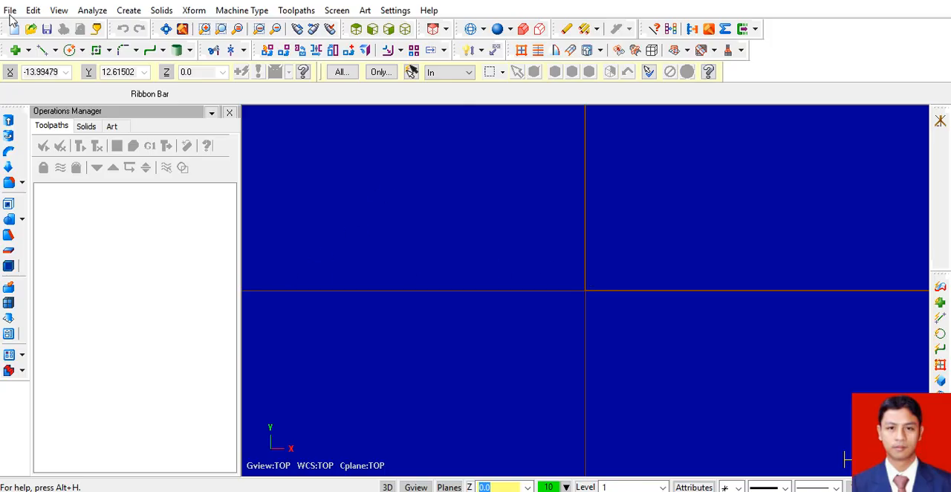
Draw a horizontal line from the origin in the negative X direction and set its length to 50.
left_click(43, 52)
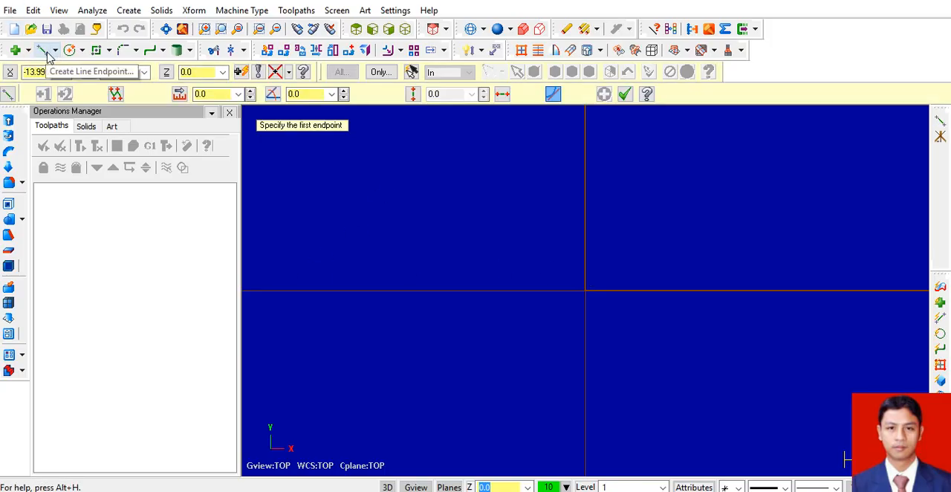
left_click(587, 295)
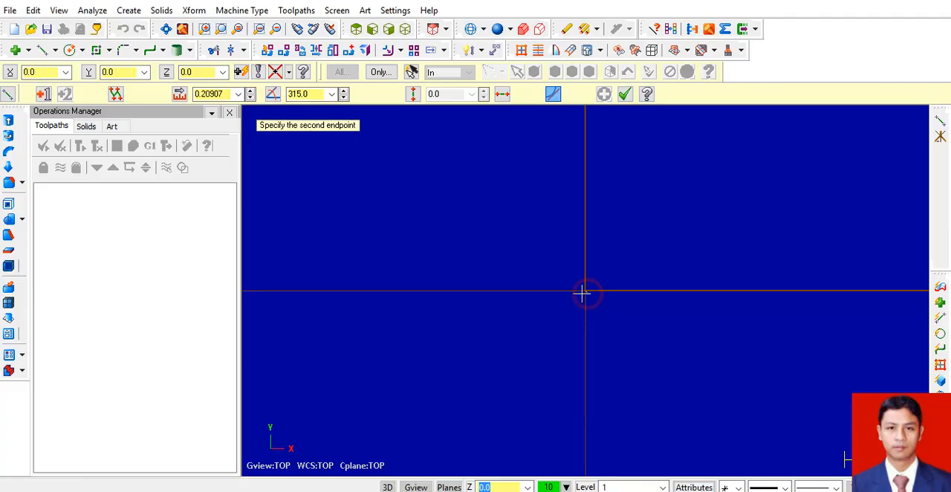
left_click(414, 292)
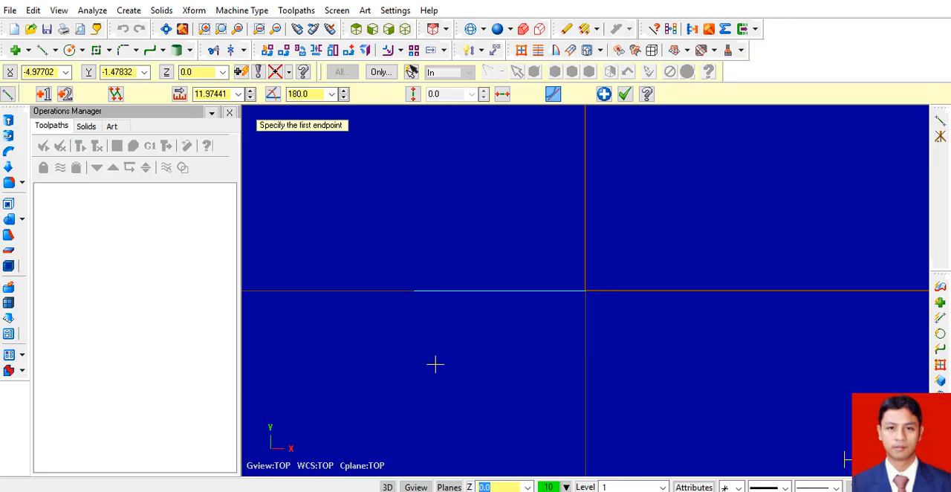
key("alt+Tab")
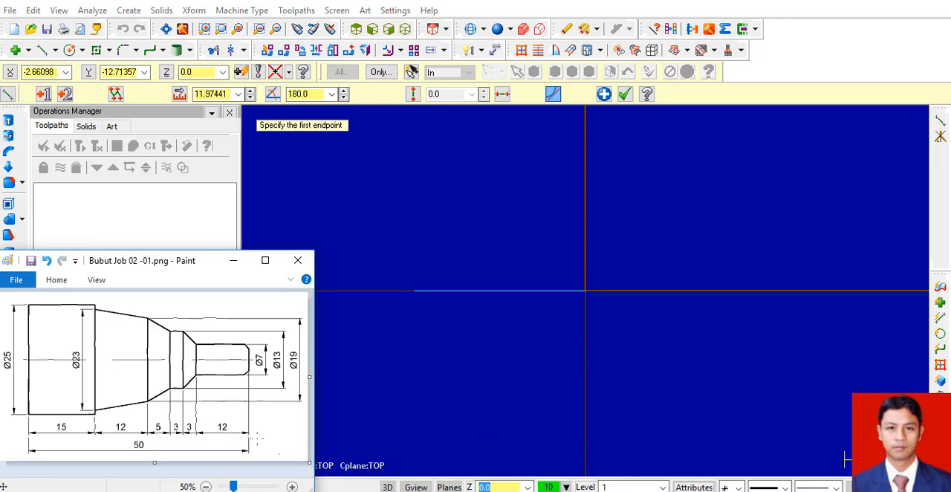
left_click(212, 95)
type("5")
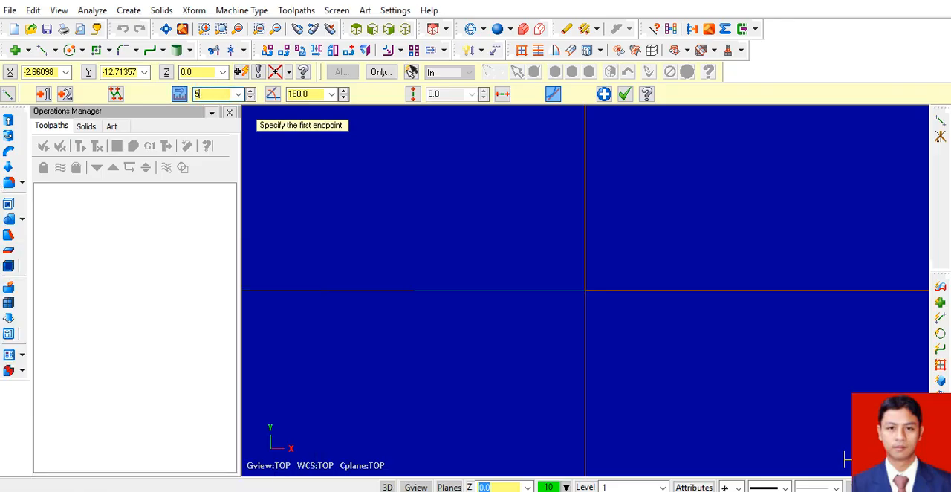
type("0")
key("Return")
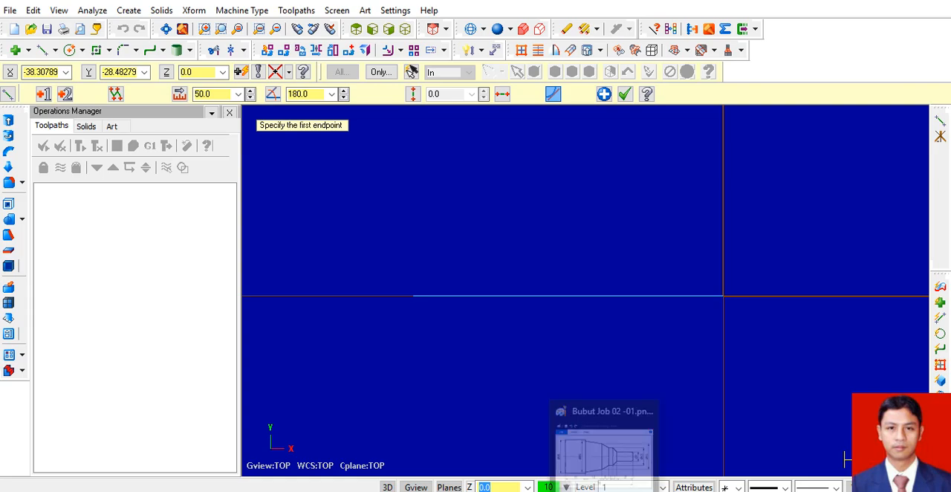
Check the diameters in the Paint reference drawing, then draw a vertical line upward from the origin with a length of 12.5.
key("alt+Tab")
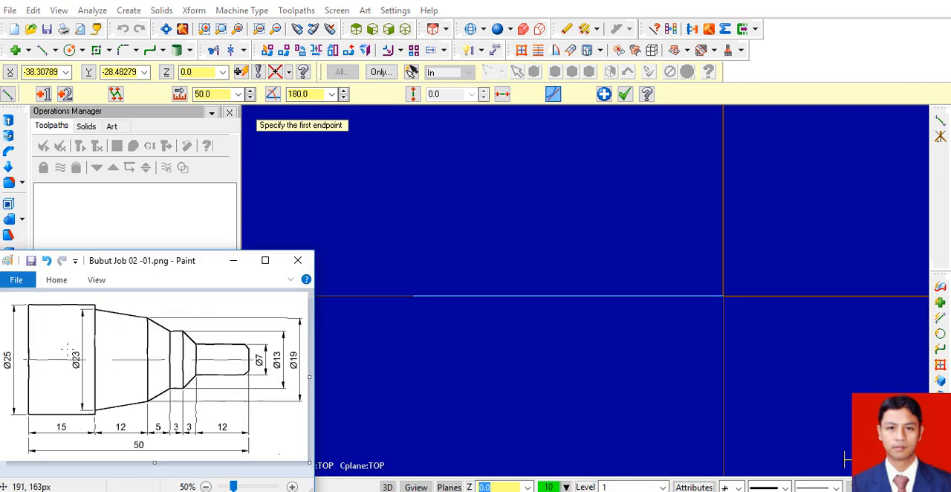
mouse_move(186, 261)
left_mouse_down()
mouse_move(487, 142)
mouse_move(495, 127)
left_mouse_up()
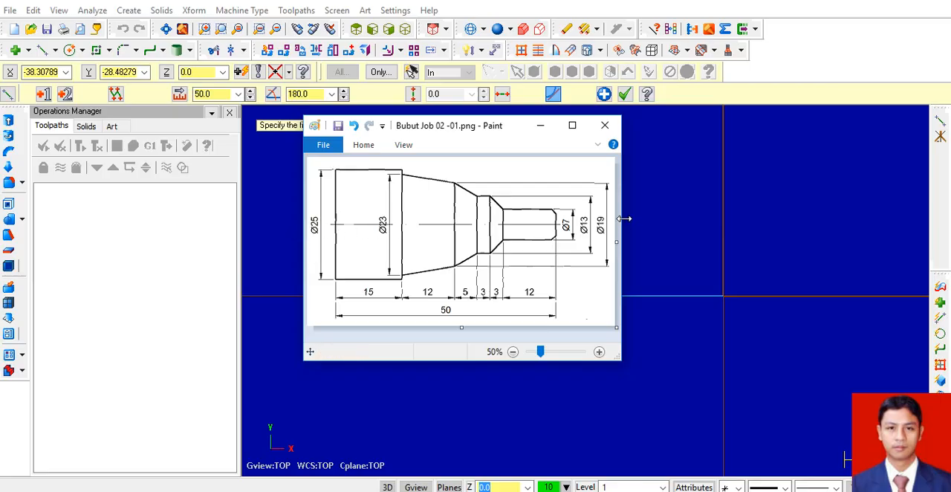
mouse_move(503, 128)
left_mouse_down()
mouse_move(429, 147)
mouse_move(288, 153)
left_mouse_up()
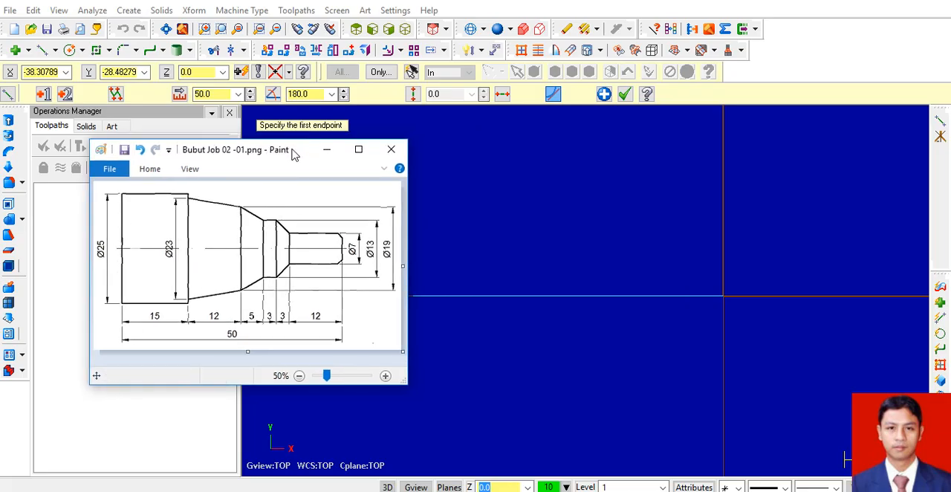
mouse_move(293, 154)
left_mouse_down()
mouse_move(251, 166)
mouse_move(212, 213)
mouse_move(214, 246)
left_mouse_up()
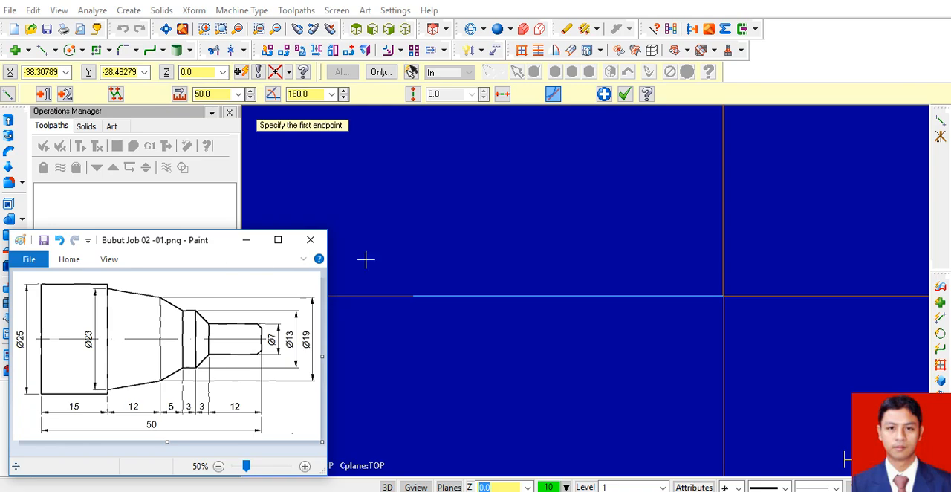
left_click(43, 56)
left_click(723, 295)
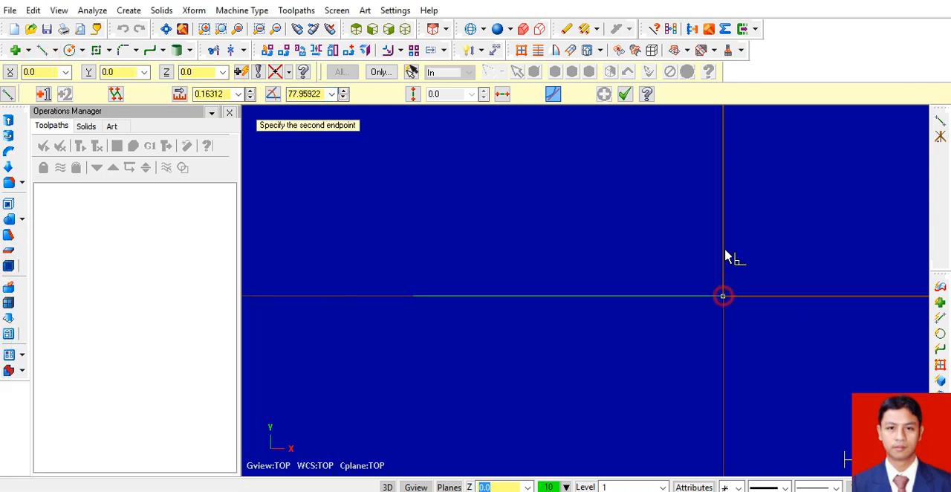
left_click(725, 181)
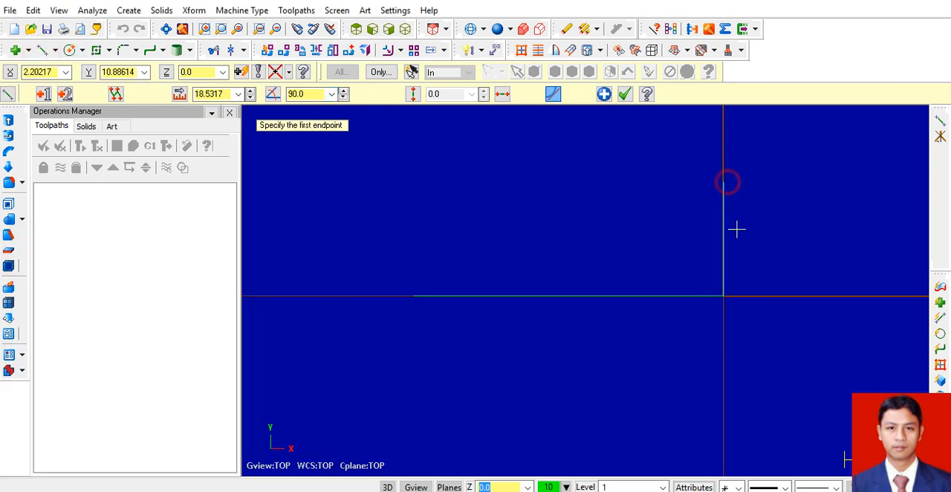
double_click(207, 94)
type("25")
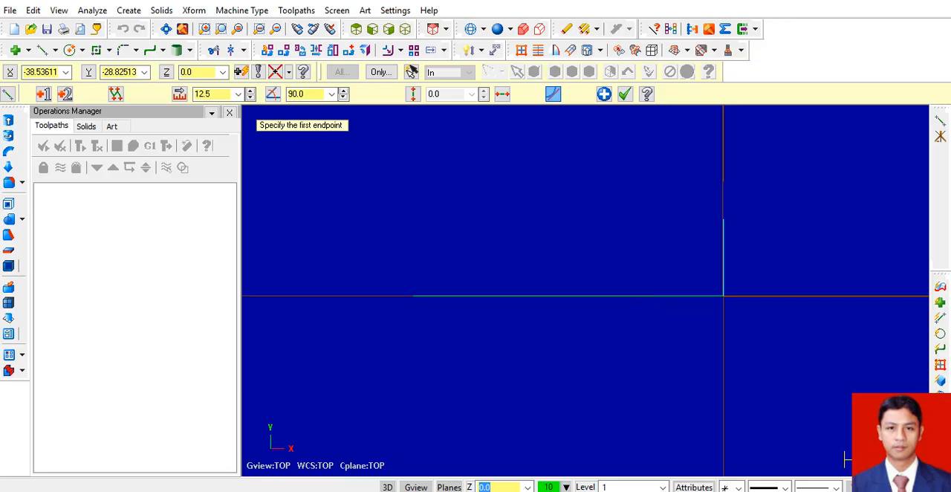
Check the segment lengths in the Paint drawing and offset a copy of the vertical line at the origin by 12 toward negative X.
left_click(484, 491)
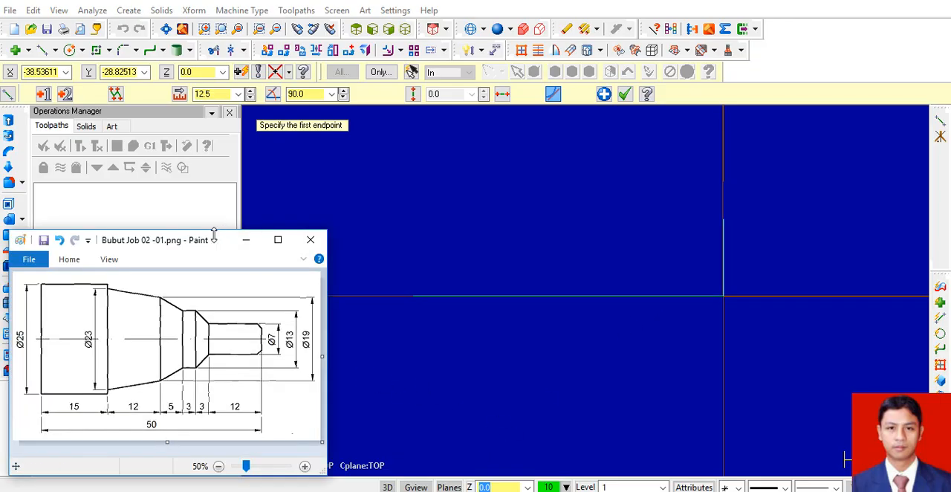
mouse_move(243, 238)
left_mouse_down()
mouse_move(484, 200)
mouse_move(524, 181)
left_mouse_up()
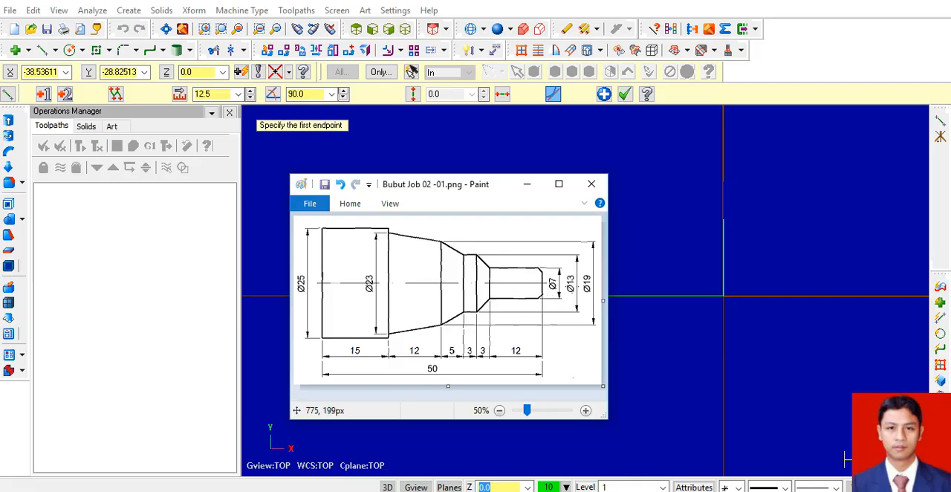
left_click_drag(546, 184, 473, 184)
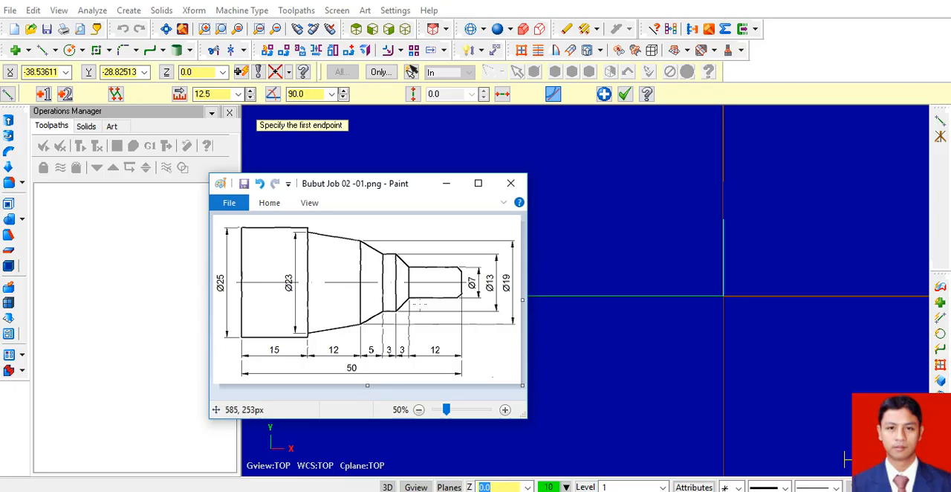
left_click(401, 50)
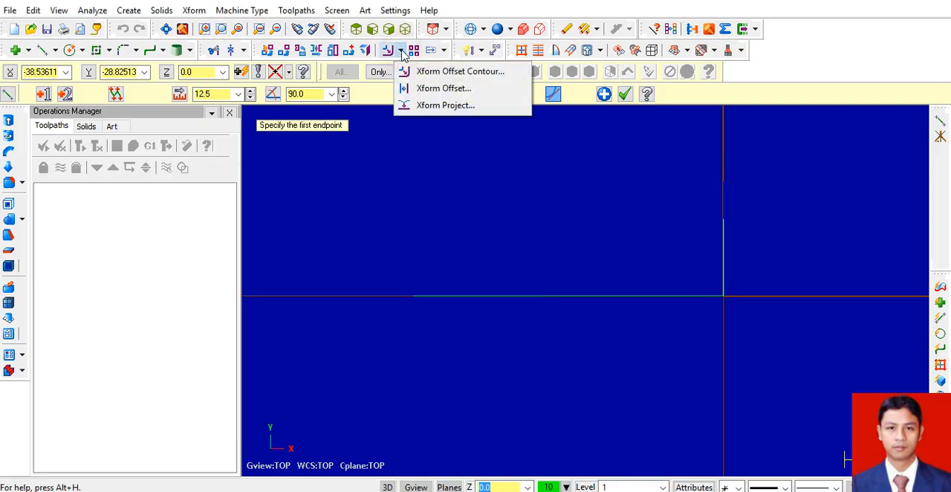
left_click(439, 88)
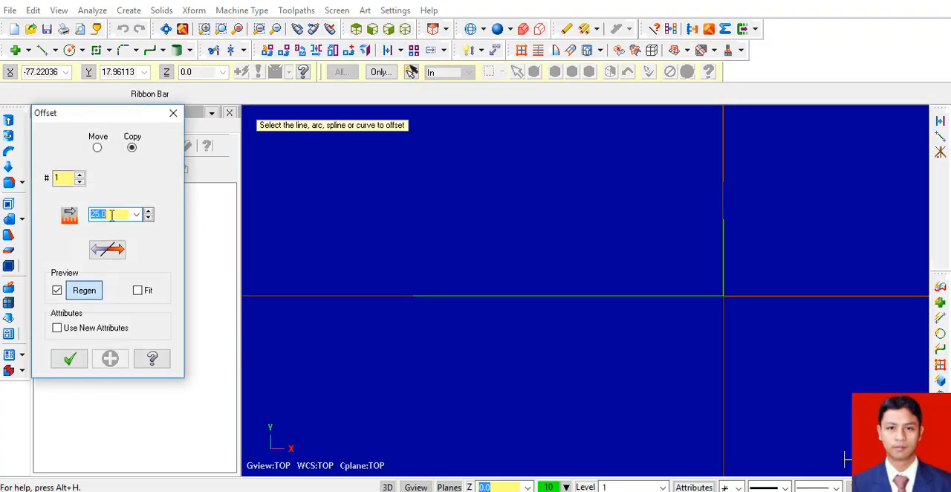
key("alt+Tab")
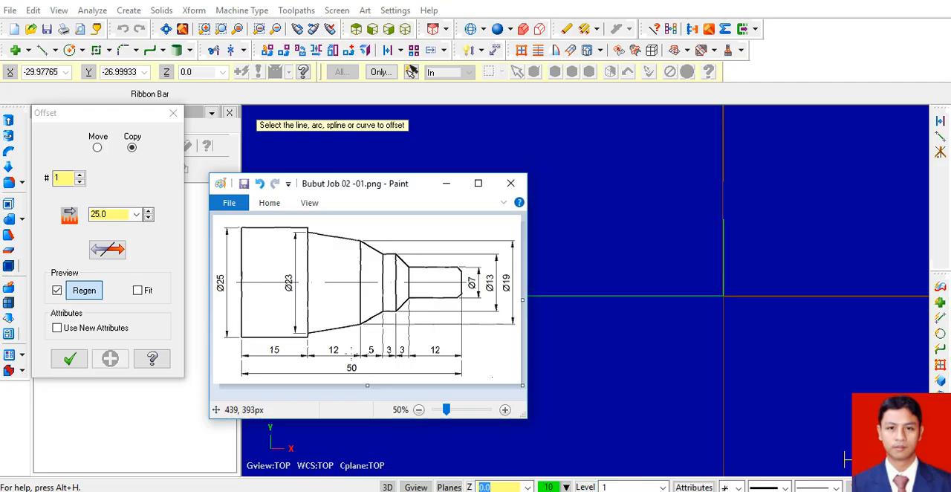
left_click(124, 113)
type("12")
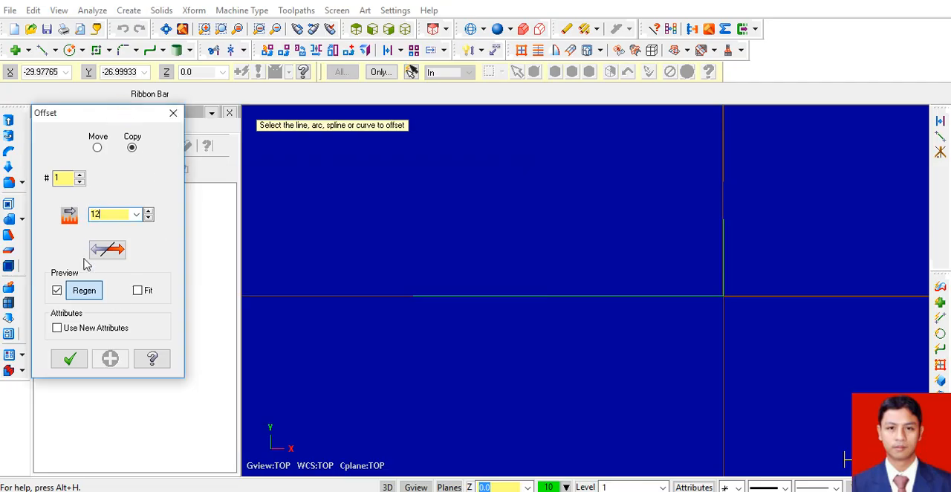
left_click(724, 261)
left_click(595, 254)
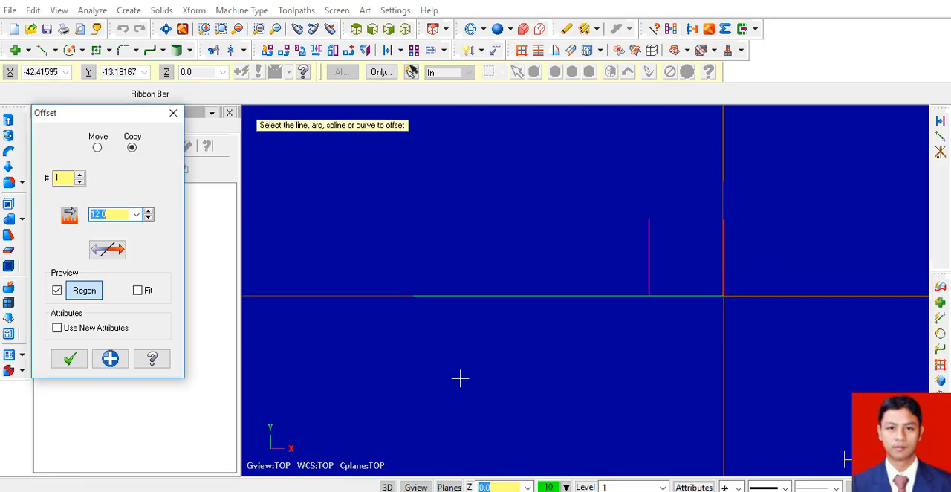
left_click(108, 361)
Create two successive offset copies toward negative X, each spaced 3 from the previous one, starting from the leftmost vertical line.
type("3")
left_click(649, 257)
left_click(604, 258)
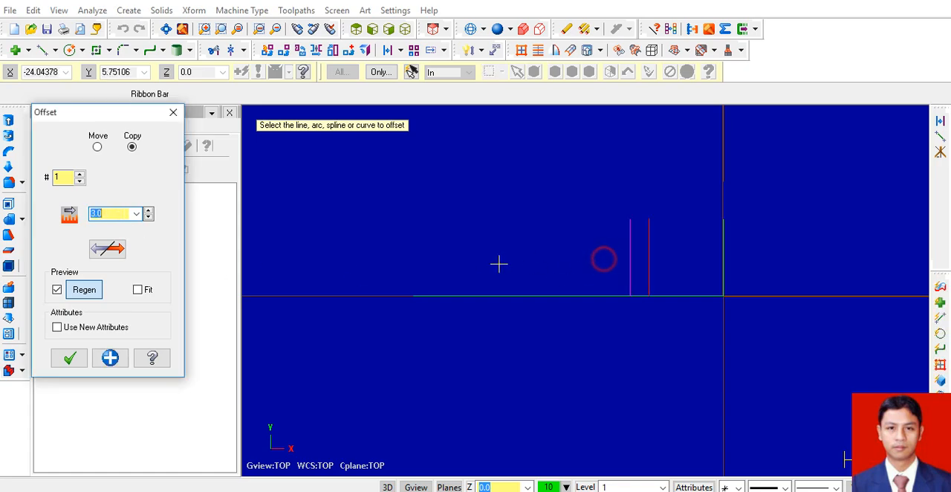
left_click(110, 359)
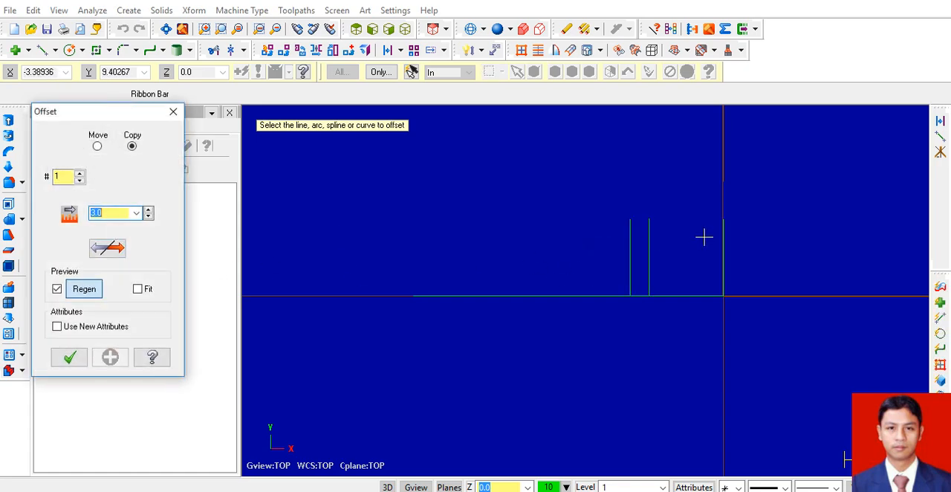
left_click(630, 255)
left_click(538, 257)
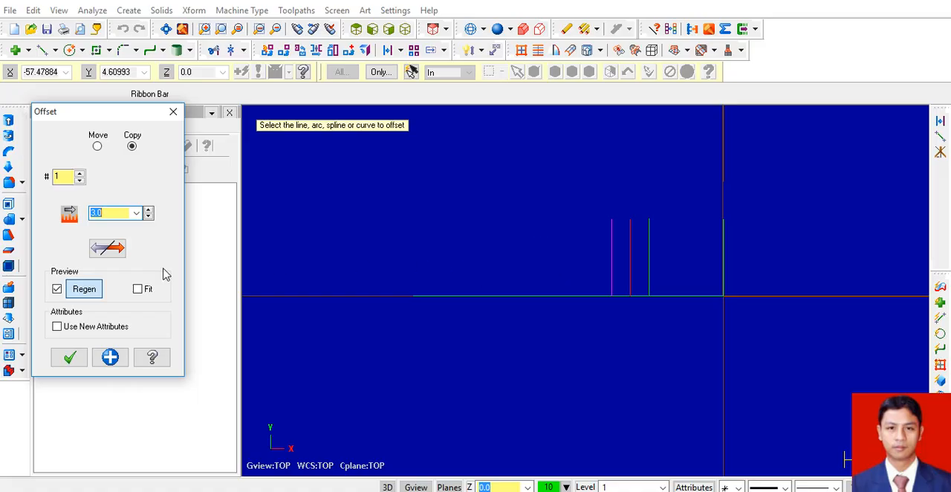
left_click(110, 358)
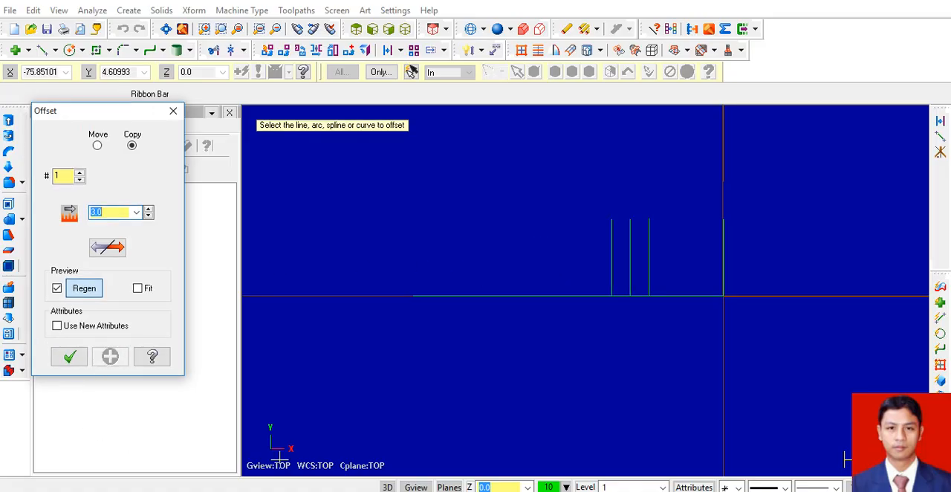
Consult the Paint drawing for the next segment and offset a copy of the leftmost vertical line by 5 toward negative X.
left_click(355, 491)
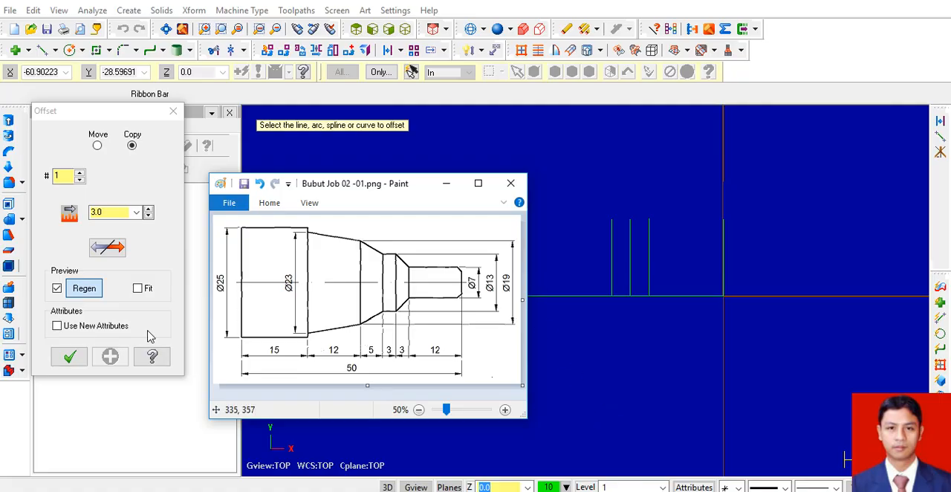
left_click(113, 113)
type("5")
left_click(611, 260)
left_click(527, 263)
left_click(110, 356)
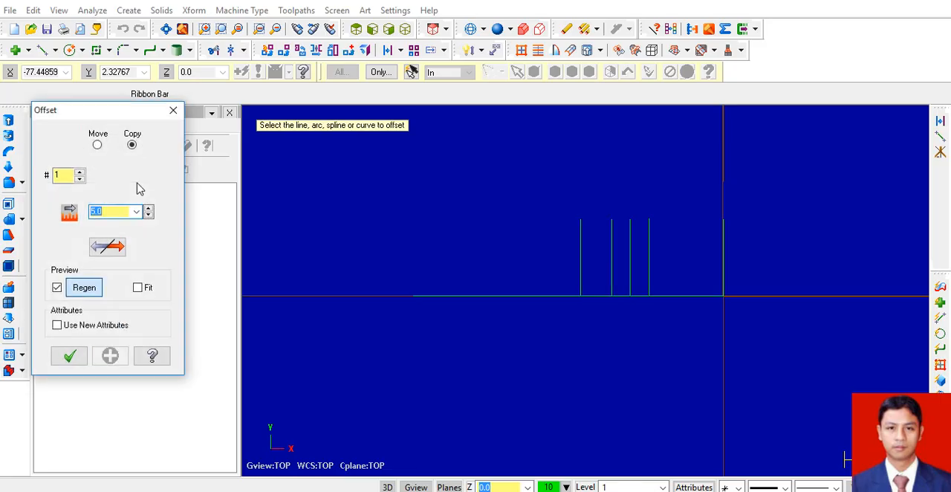
Offset a copy of the leftmost vertical line by 12 toward negative X for the long taper segment.
type("12")
left_click(582, 257)
left_click(510, 279)
left_click(110, 356)
Offset a copy of the leftmost vertical line by 15 to the end of the horizontal line, and bring up the Paint drawing again.
type("15")
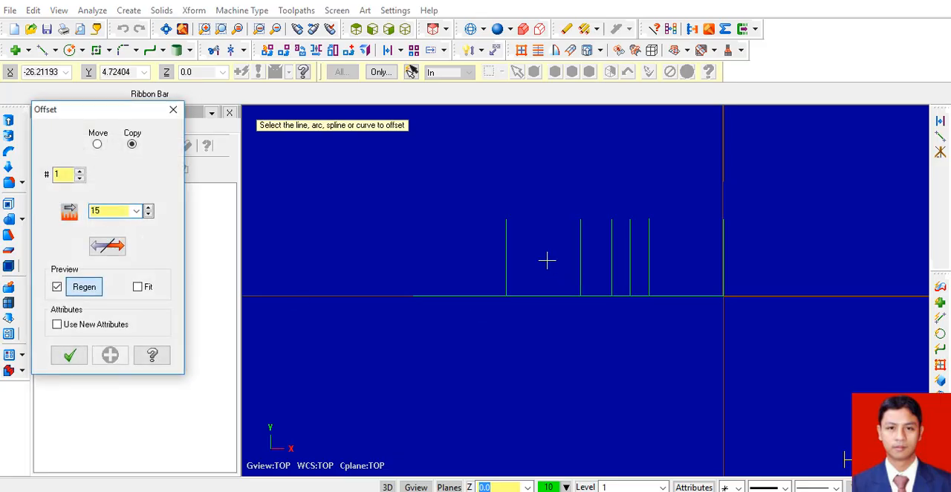
left_click(506, 257)
left_click(465, 297)
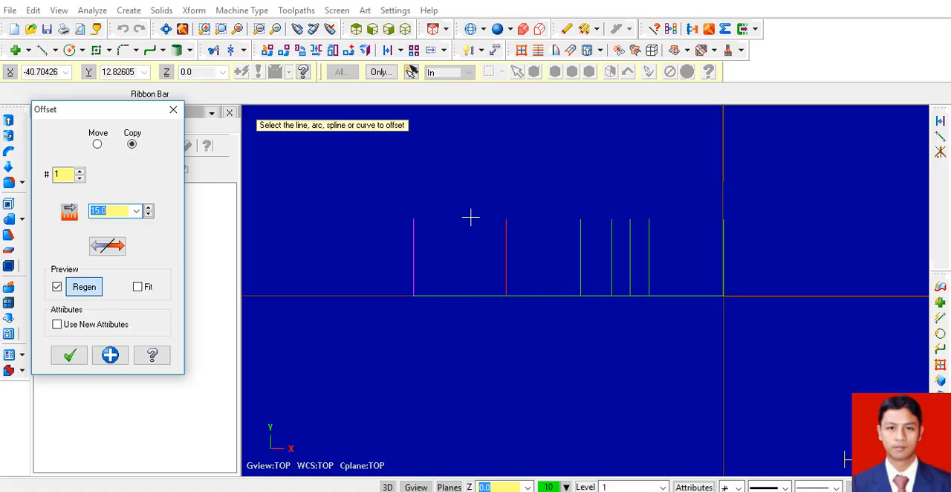
key("alt+Tab")
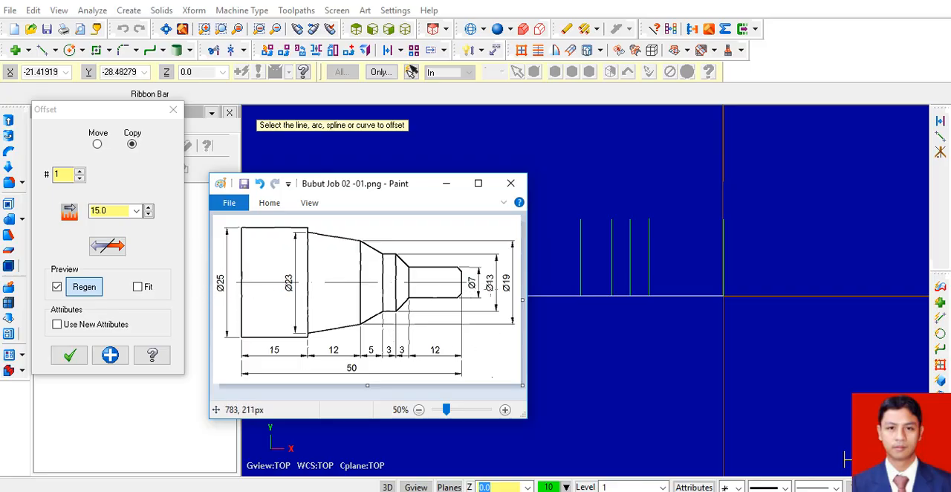
Offset a copy of the horizontal baseline upward by 7/2 for the smallest diameter of the part.
left_click(131, 124)
left_click(110, 354)
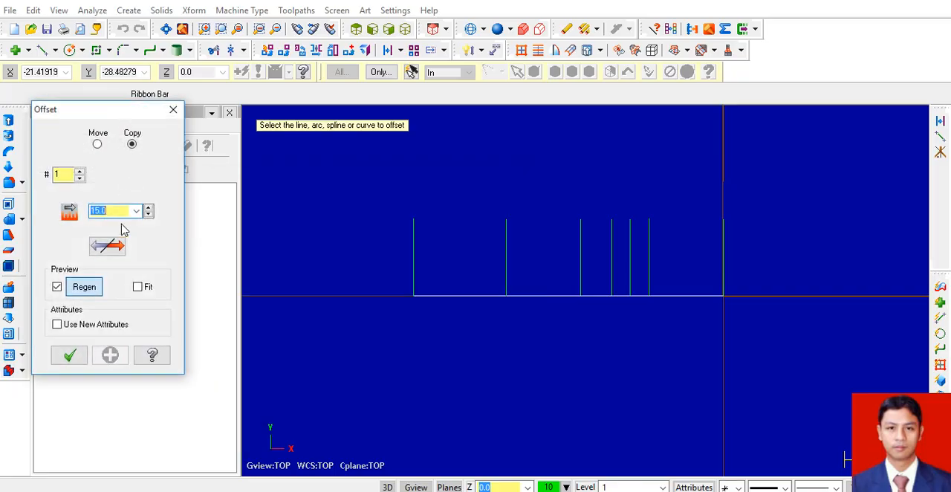
type("7/2")
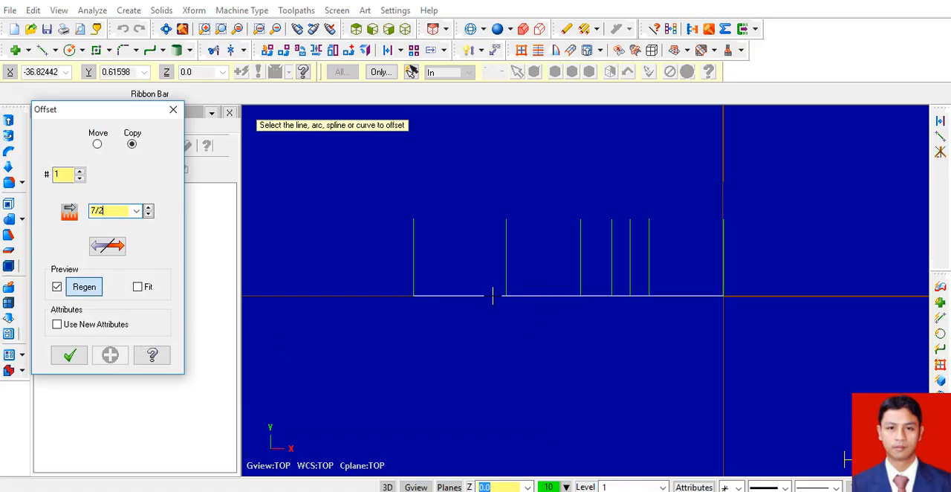
left_click(493, 295)
left_click(476, 255)
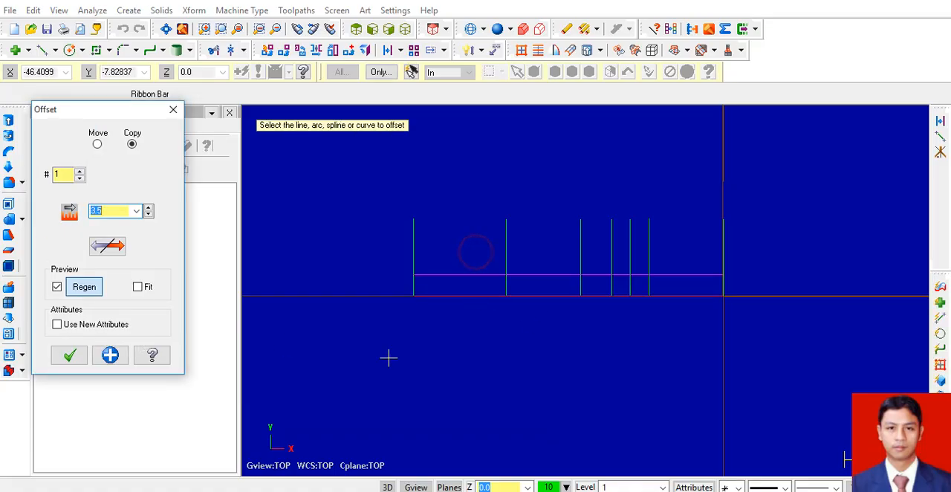
left_click(112, 357)
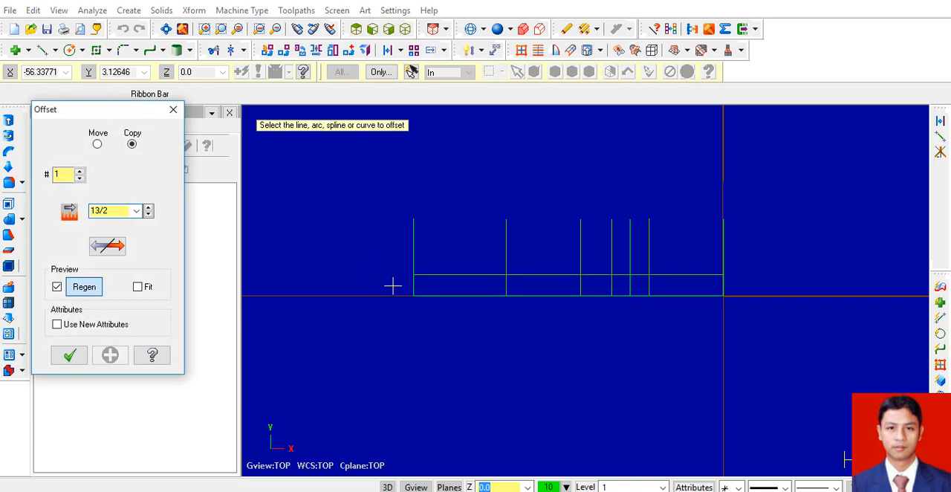
Offset two more copies of the baseline upward, one by 13/2 and one by 19/2.
left_click(454, 294)
left_click(453, 243)
left_click(110, 355)
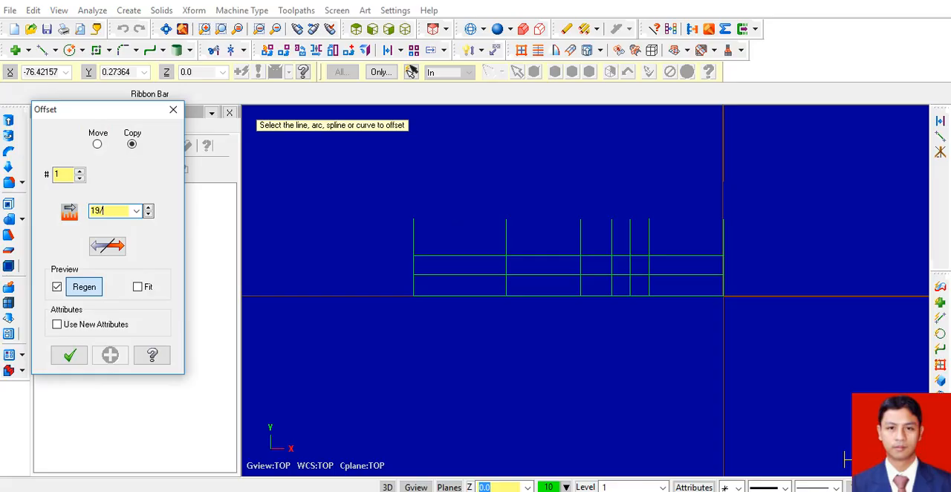
left_click(481, 295)
left_click(478, 236)
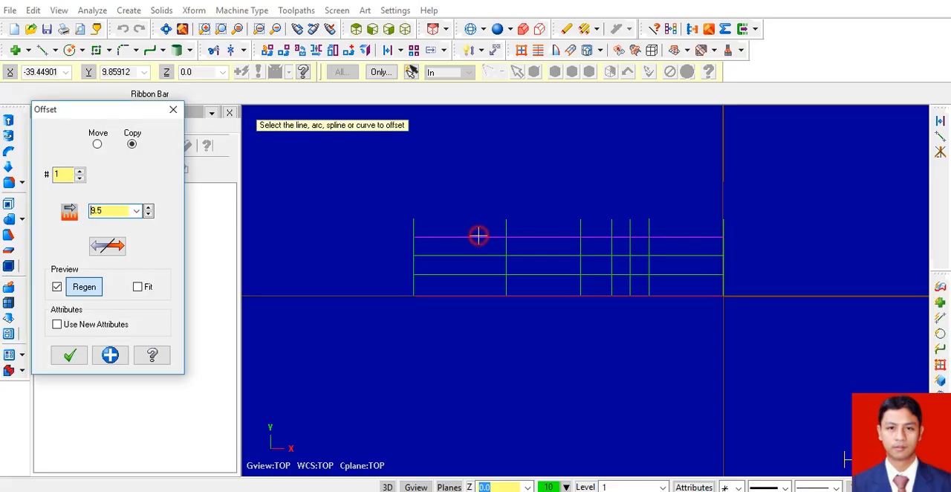
left_click(110, 356)
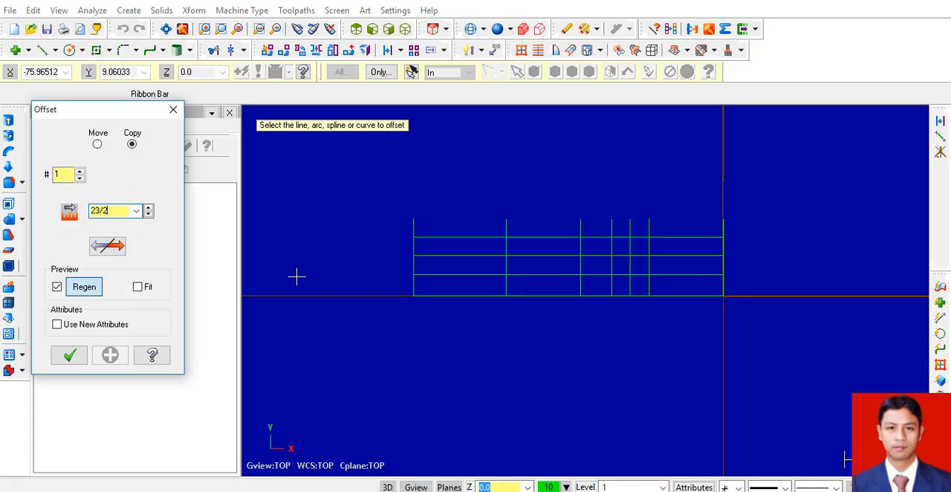
Offset copies of the baseline upward by 23/2 and 25/2, and finish the Offset command.
left_click(461, 295)
left_click(461, 225)
left_click(109, 356)
type("2")
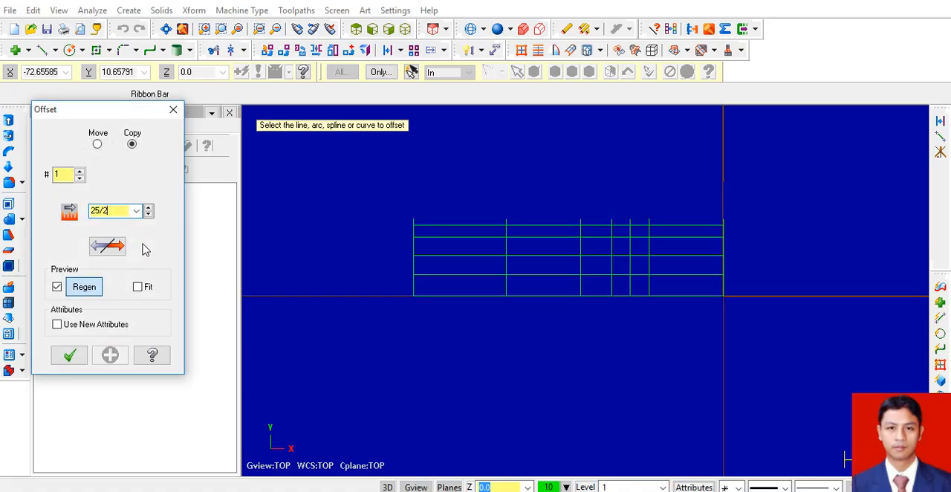
left_click(479, 294)
left_click(468, 210)
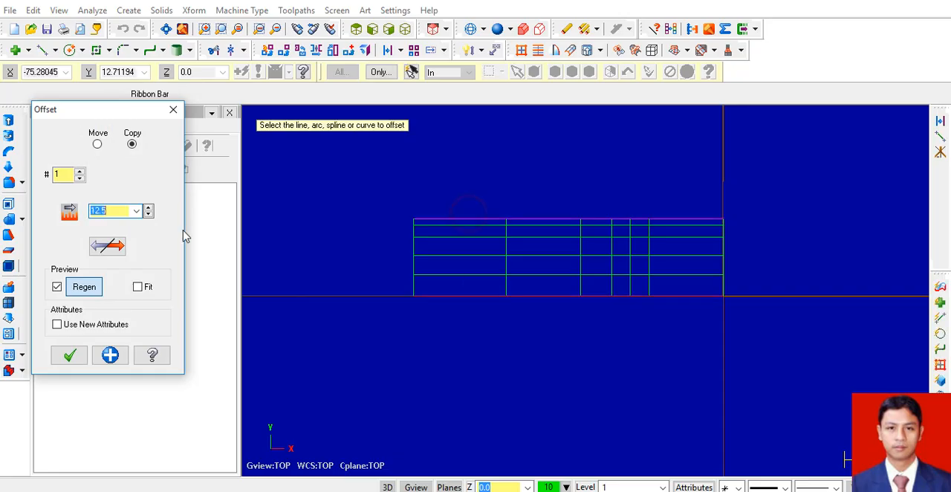
left_click(70, 357)
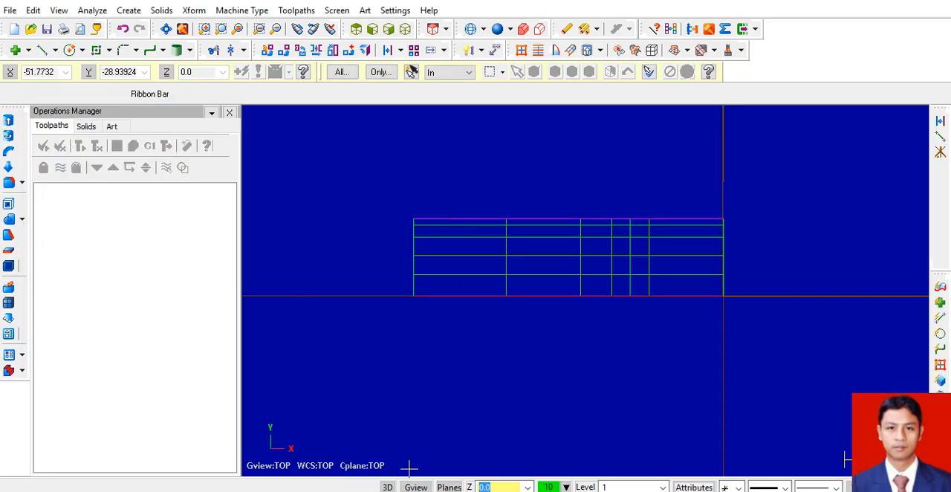
Consult the Paint drawing and use Trim's Divide/Delete to remove the construction lines above the Ø7 end segment.
key("alt+Tab")
mouse_move(401, 184)
left_mouse_down()
mouse_move(214, 172)
mouse_move(256, 162)
left_mouse_up()
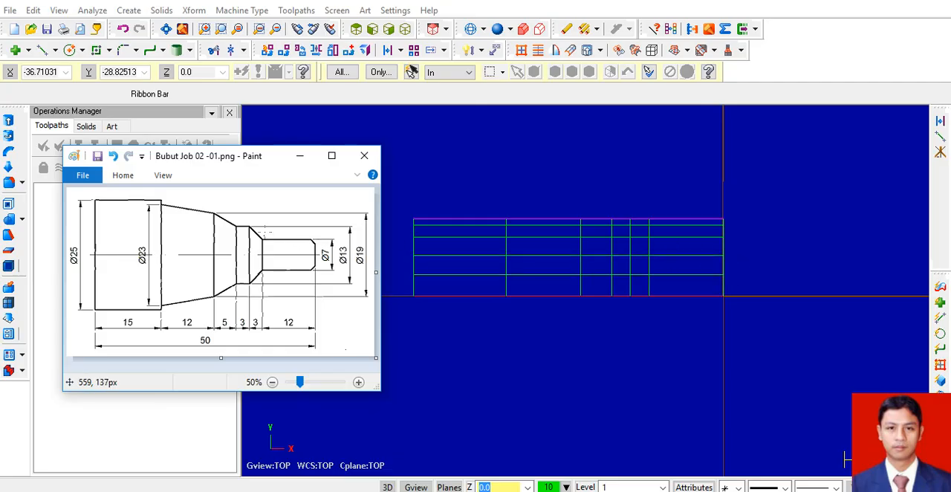
left_click(214, 50)
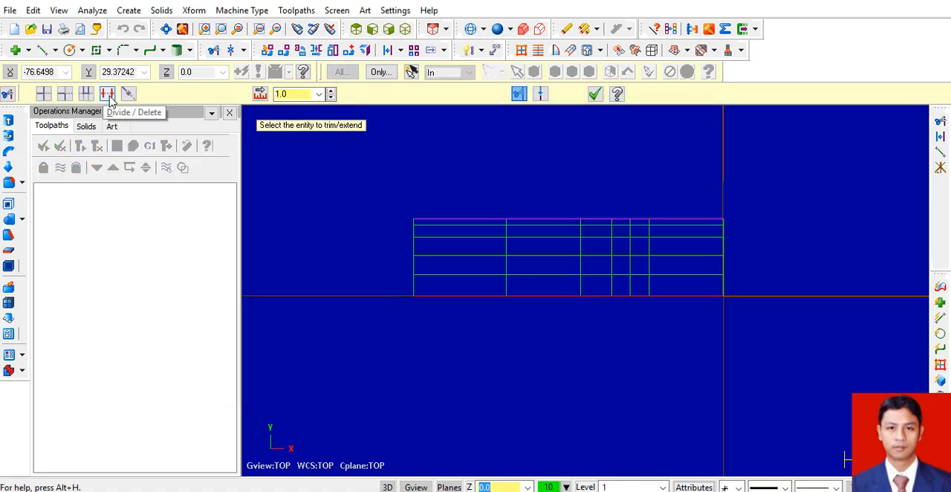
left_click(108, 94)
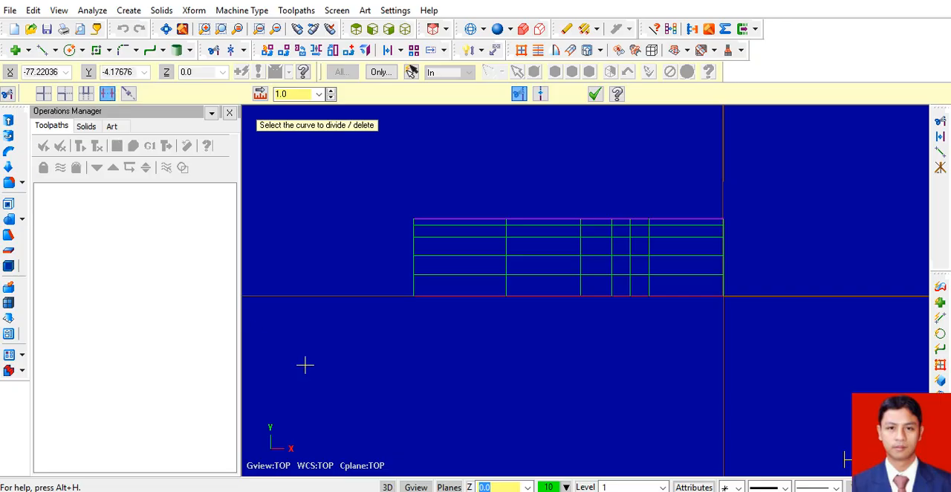
left_click(719, 223)
left_click(712, 237)
left_click(710, 254)
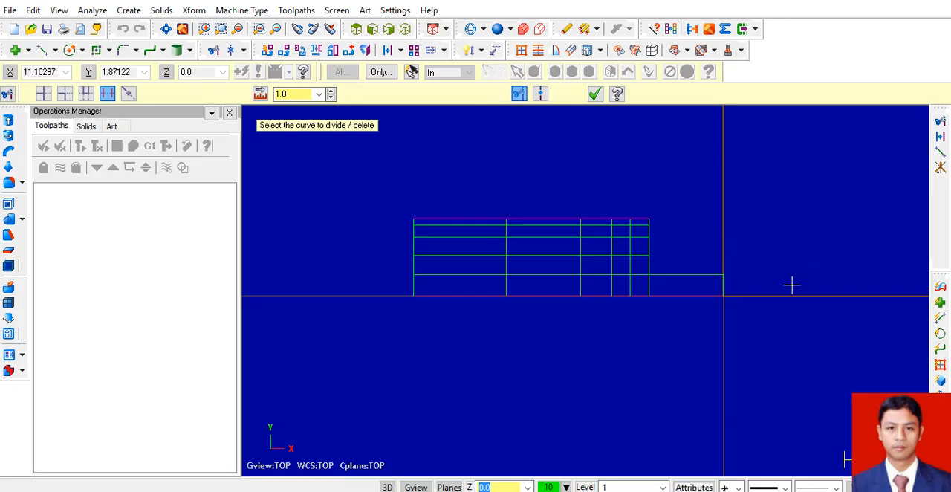
Check the Paint drawing and draw the short taper line from the start of the Ø7 segment, X-12 Y3.5, up to X-15 Y6.5.
scroll(589, 240, "up", 3)
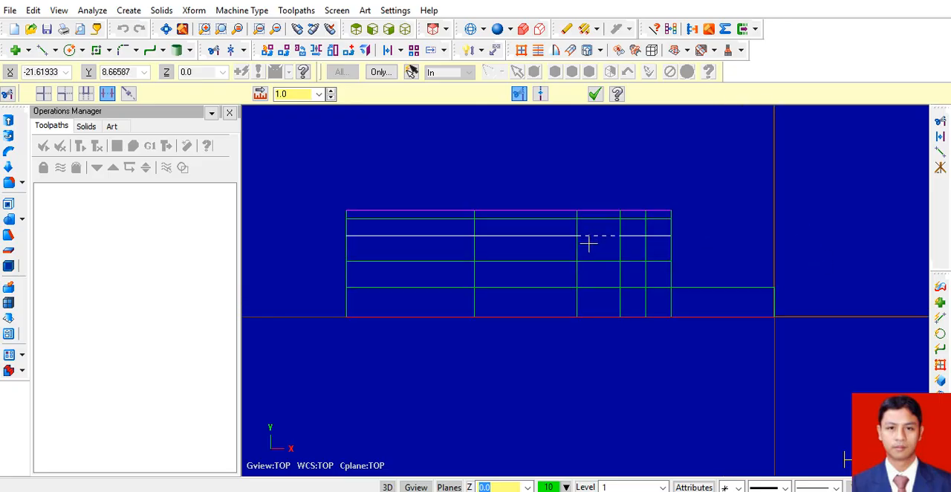
key("alt+Tab")
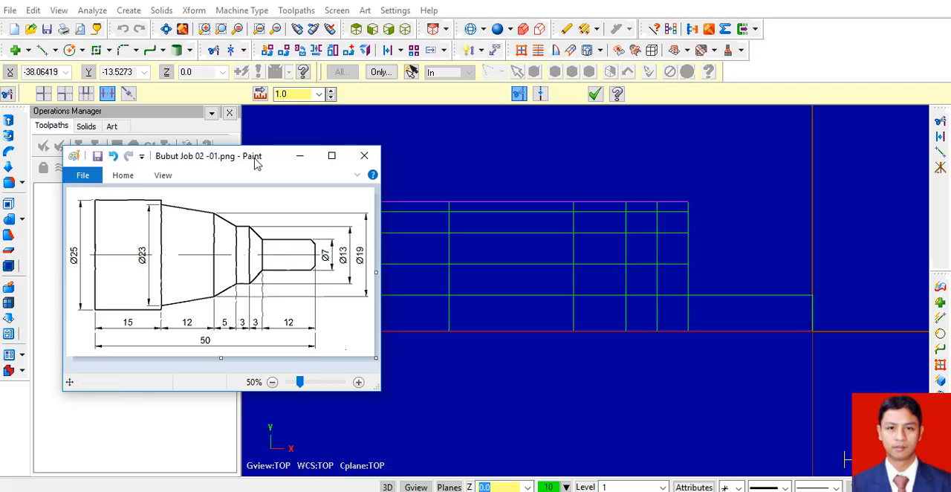
left_click(43, 50)
left_click(688, 295)
scroll(663, 279, "up", 5)
left_click(643, 232)
scroll(718, 332, "down", 5)
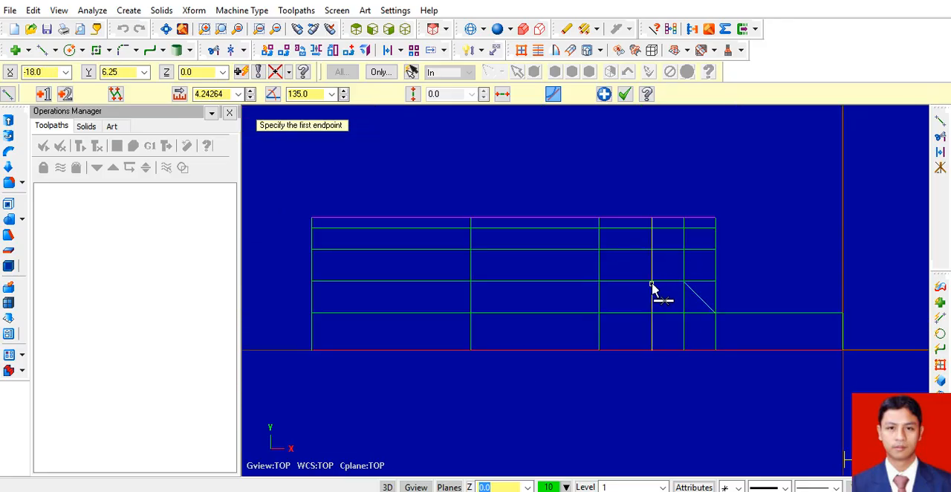
Consult the drawing again and draw the 5-long taper line from X-18 Y6.5 up to X-23 Y9.5.
left_click(608, 491)
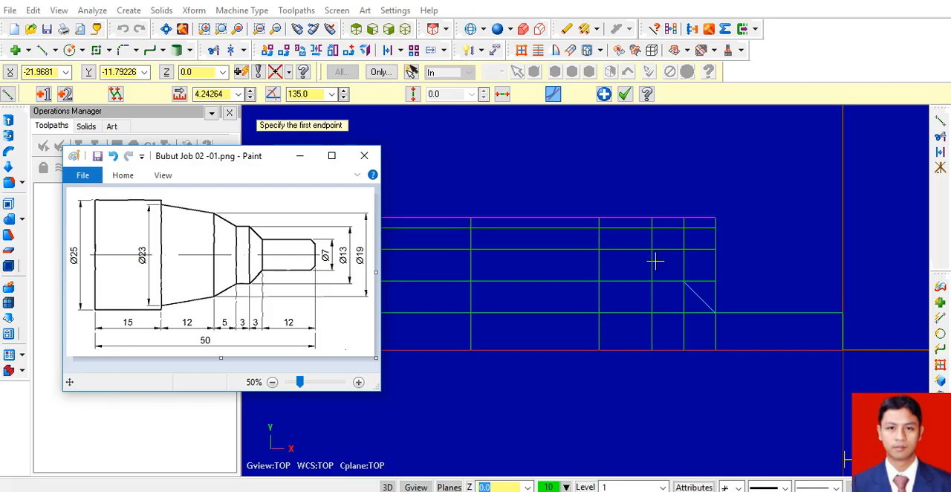
scroll(639, 272, "up", 3)
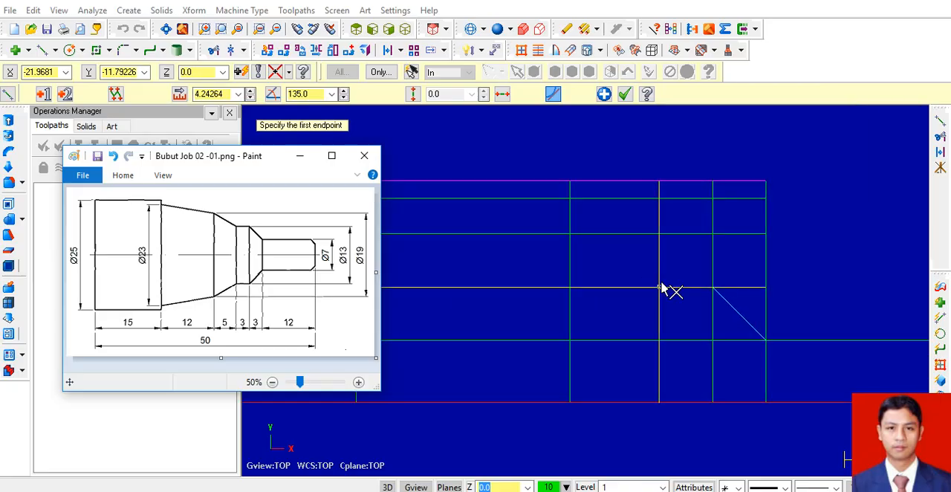
left_click(659, 287)
left_click(570, 234)
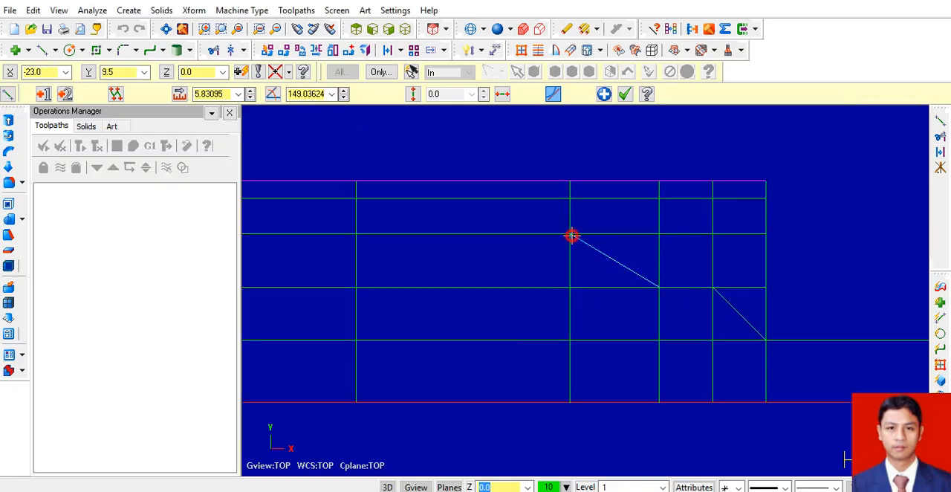
Check the drawing and draw the 12-long taper line from X-23 Y9.5 up to X-35 Y11.5.
left_click(595, 491)
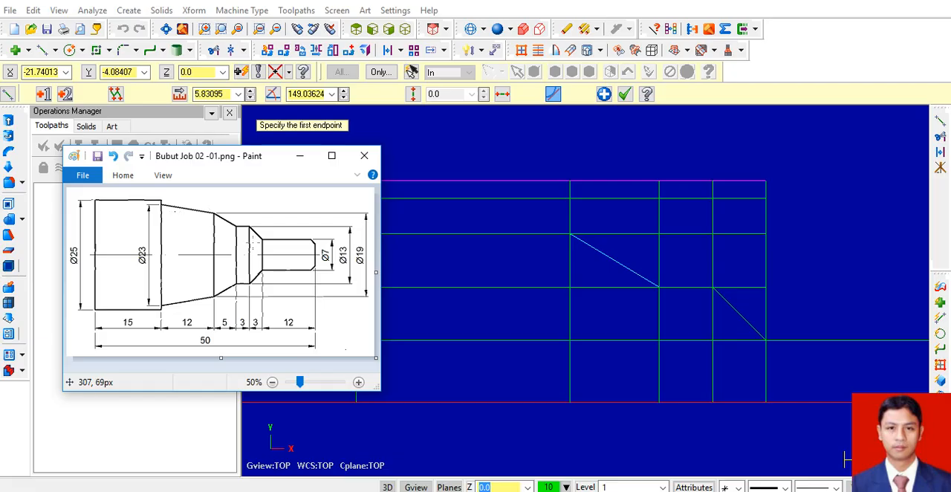
left_click(570, 235)
left_click(570, 234)
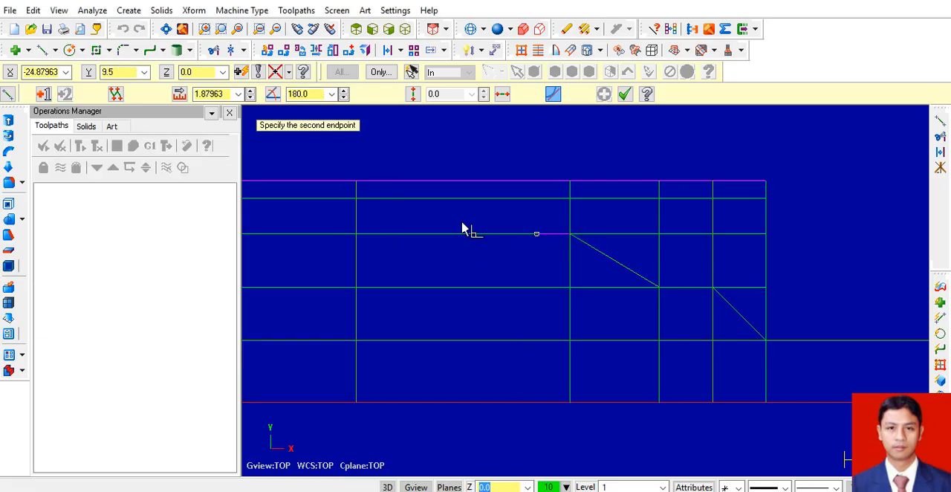
left_click(357, 199)
scroll(599, 351, "down", 3)
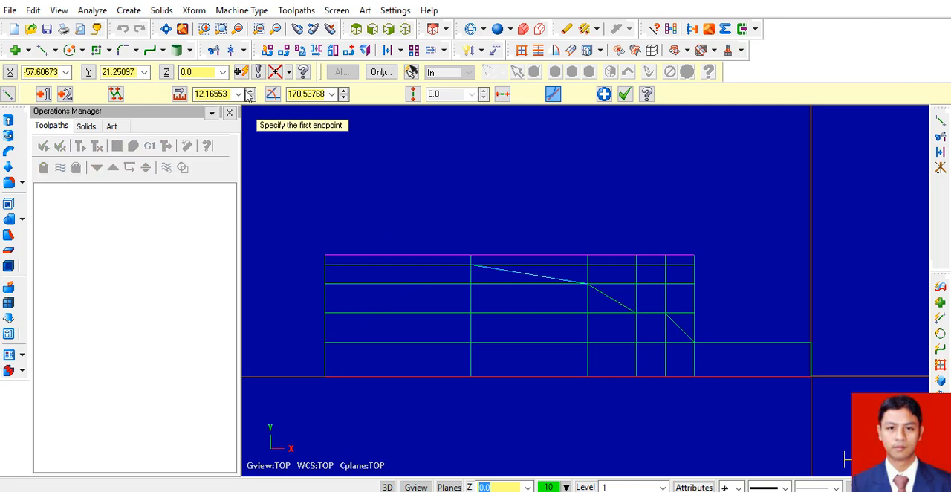
Remove the construction line segments outside the profile, above the three tapers and the Ø13 step, with Divide/Delete.
left_click(214, 49)
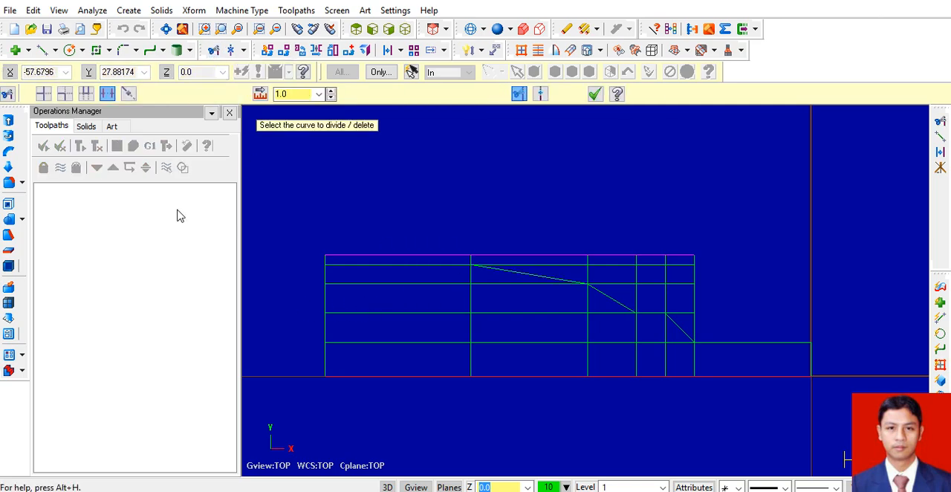
left_click(688, 258)
left_click(694, 271)
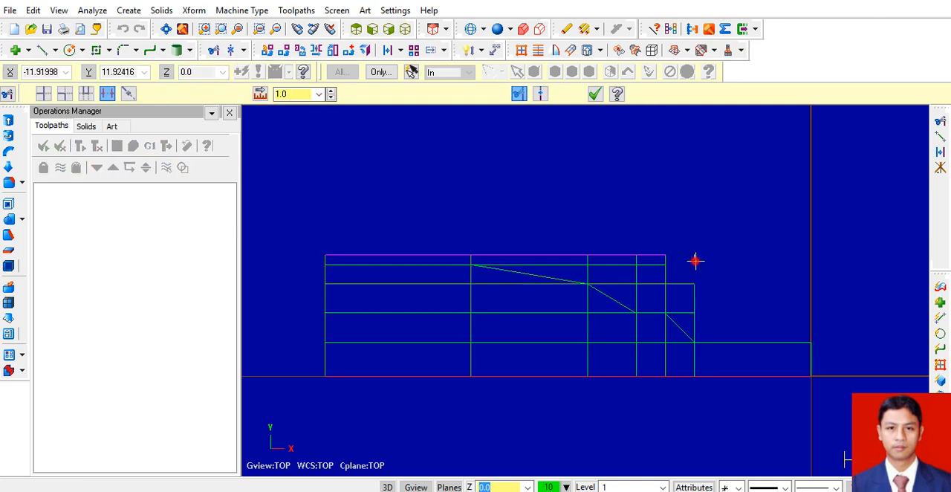
left_click(670, 287)
left_click(664, 272)
left_click(663, 253)
left_click(654, 274)
left_click(632, 270)
left_click(630, 264)
left_click(626, 252)
left_click(628, 278)
left_click(640, 291)
left_click(588, 266)
left_click(579, 252)
left_click(582, 261)
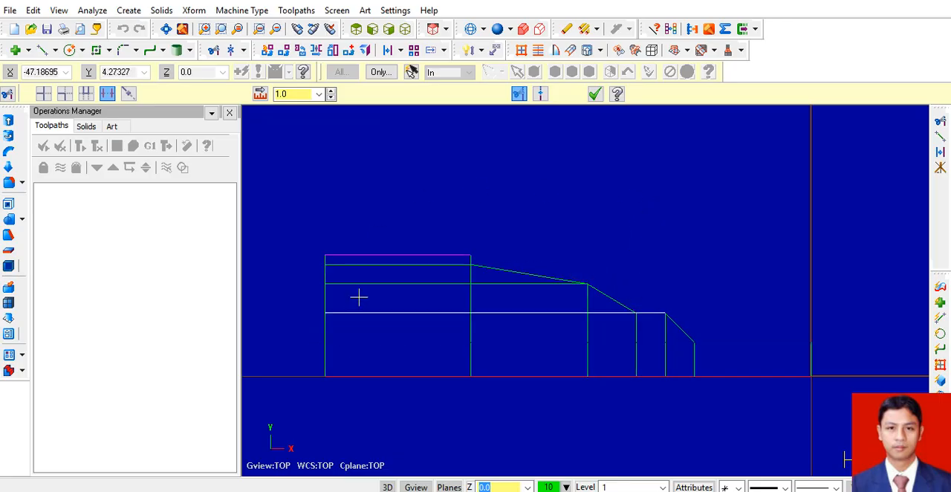
Delete the inner horizontal construction segments within the 15-long Ø25 section.
left_click(367, 271)
left_click(369, 286)
left_click(437, 320)
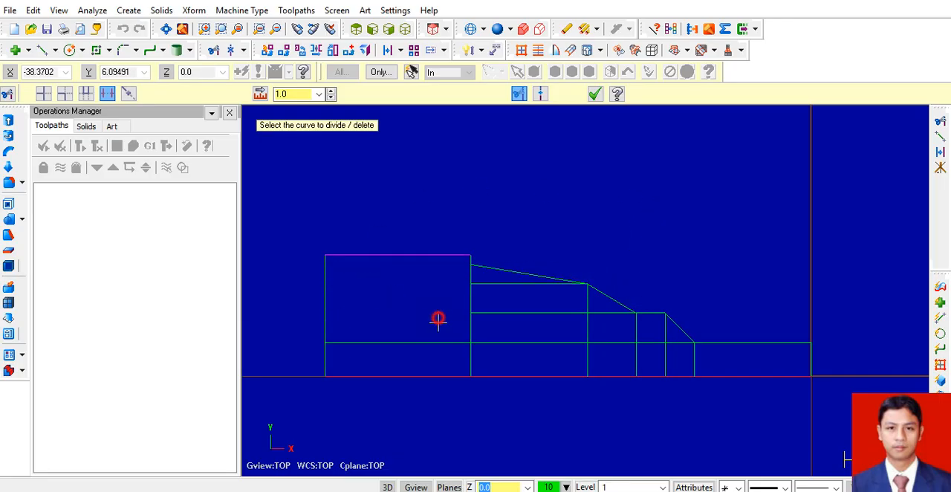
left_click(442, 339)
Delete the remaining horizontal and vertical construction segments under the tapers and steps, leaving only the part outline, and exit trimming.
left_click(477, 342)
left_click(469, 328)
left_click(484, 312)
left_click(476, 297)
left_click(471, 280)
left_click(505, 283)
left_click(584, 337)
left_click(586, 317)
left_click(594, 308)
left_click(597, 343)
left_click(585, 356)
left_click(640, 352)
left_click(640, 344)
left_click(636, 335)
left_click(663, 334)
left_click(667, 347)
left_click(668, 342)
left_click(692, 359)
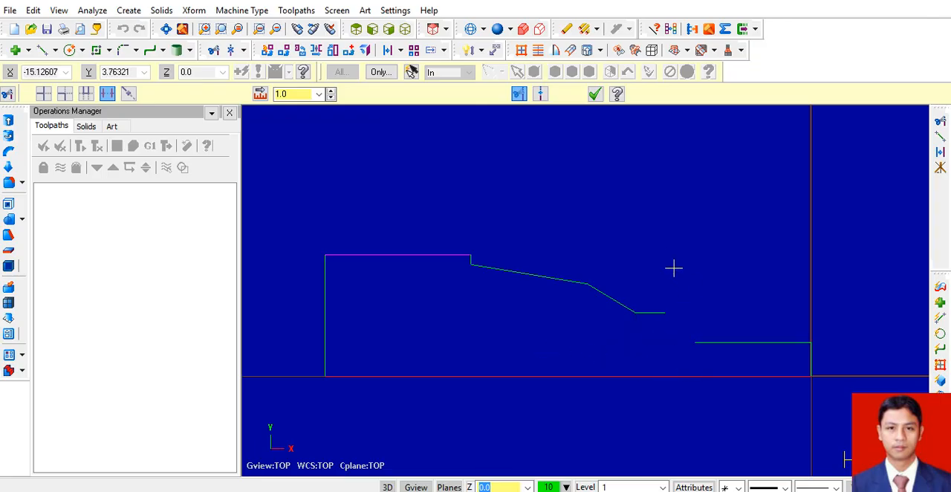
key("Escape")
Check the drawing and chamfer the outer corner of the Ø7 end with Chamfer Entities, using one distance of 1.0.
key("alt+Tab")
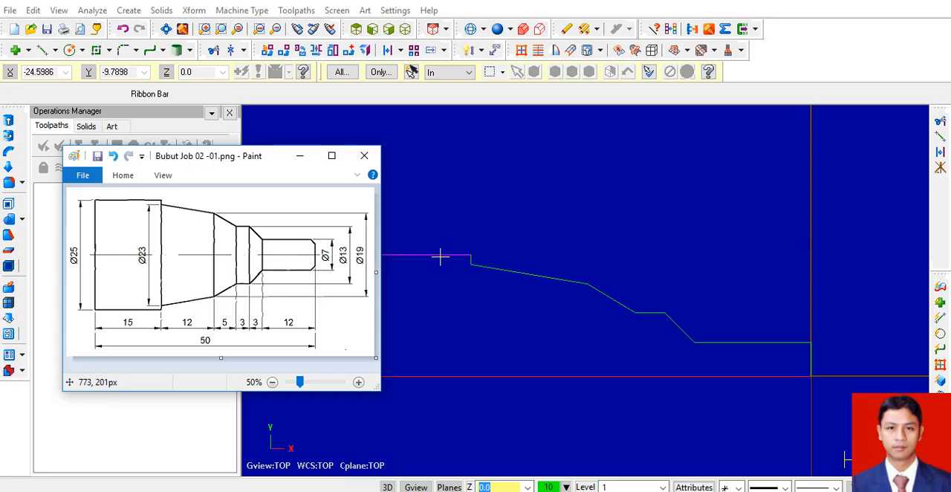
left_click(136, 50)
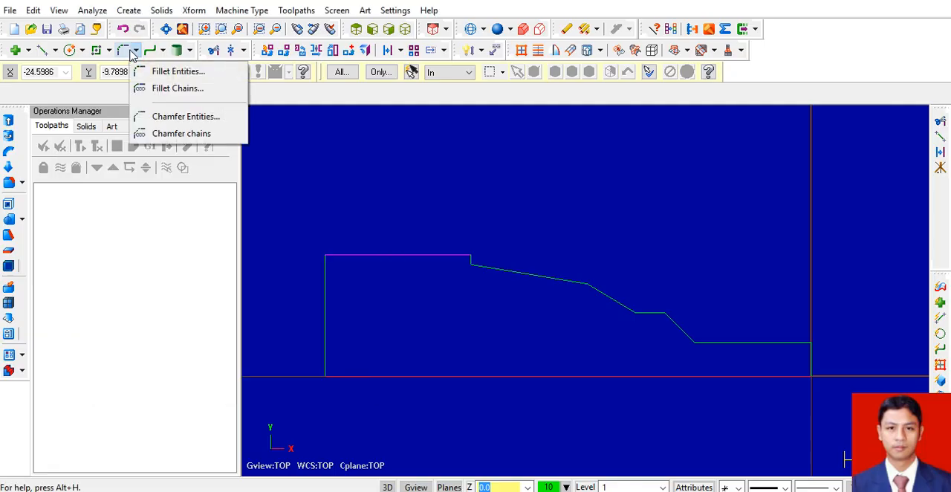
left_click(179, 117)
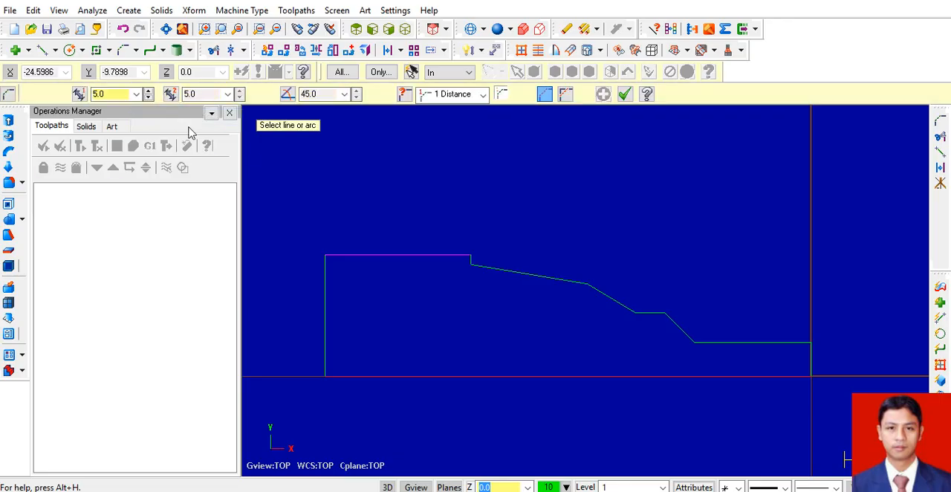
double_click(129, 95)
type("1")
key("Return")
left_click(811, 364)
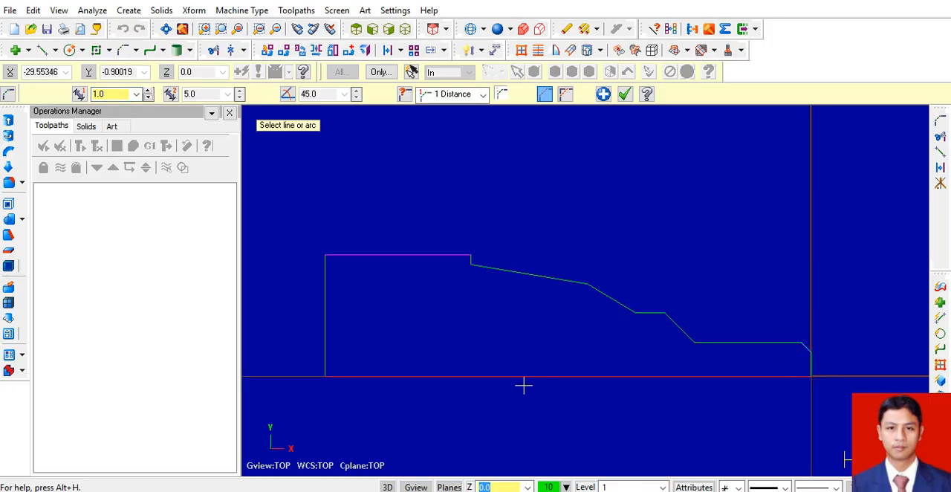
key("Escape")
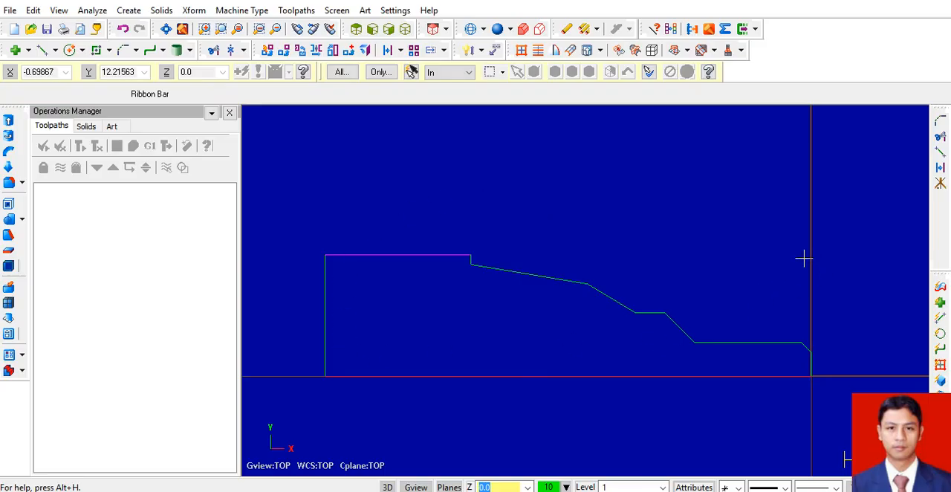
Add the default lathe machine and open the stock setup of its machine group properties.
left_click(255, 11)
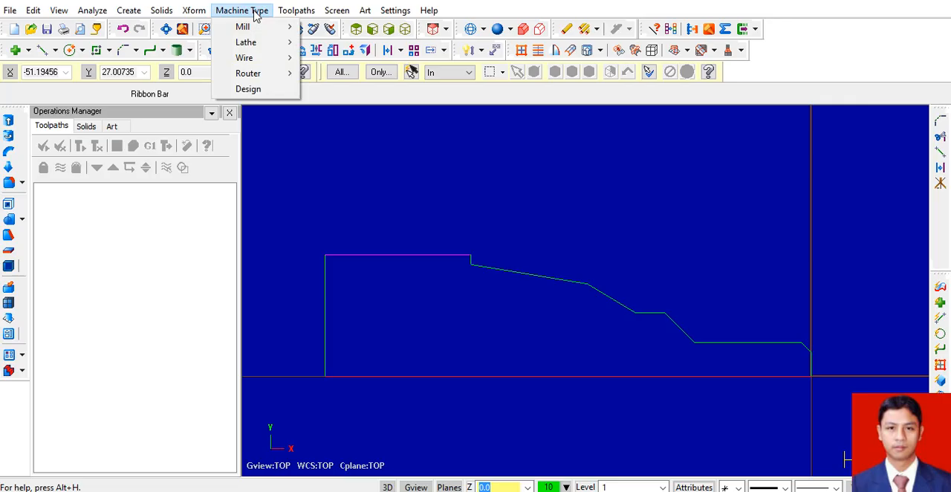
mouse_move(246, 48)
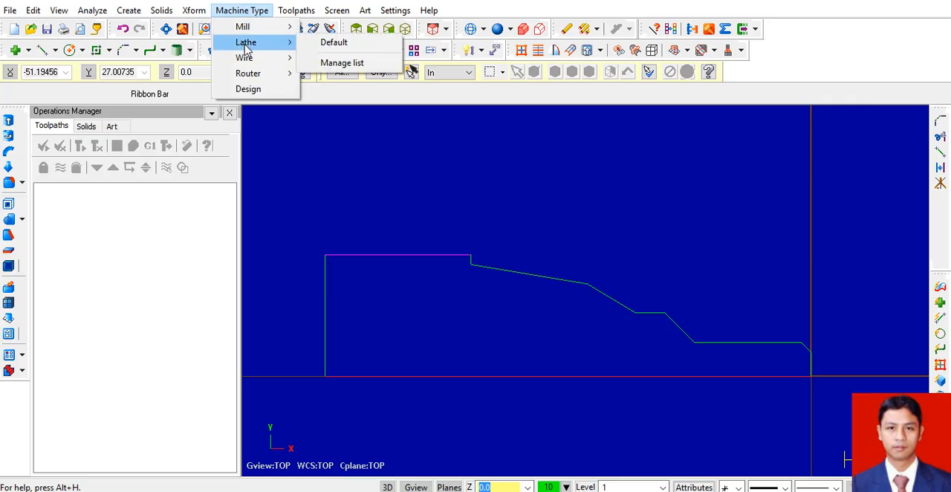
left_click(329, 46)
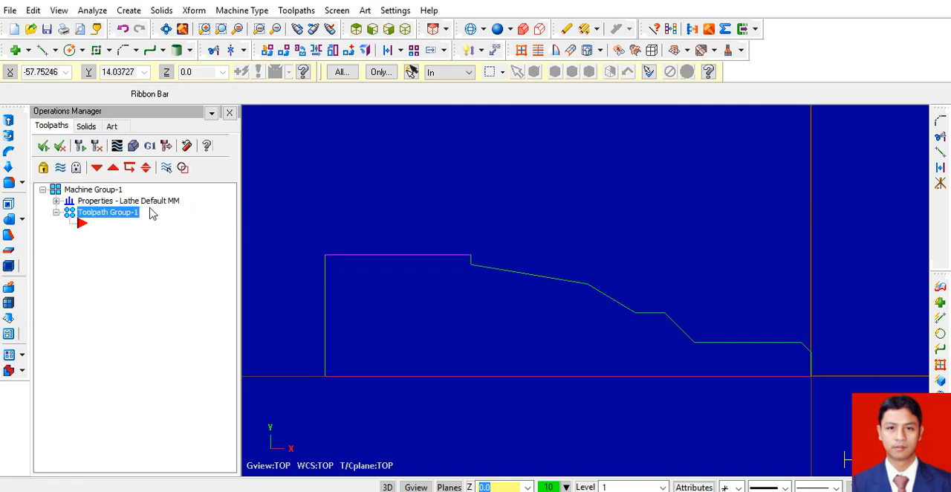
left_click(57, 201)
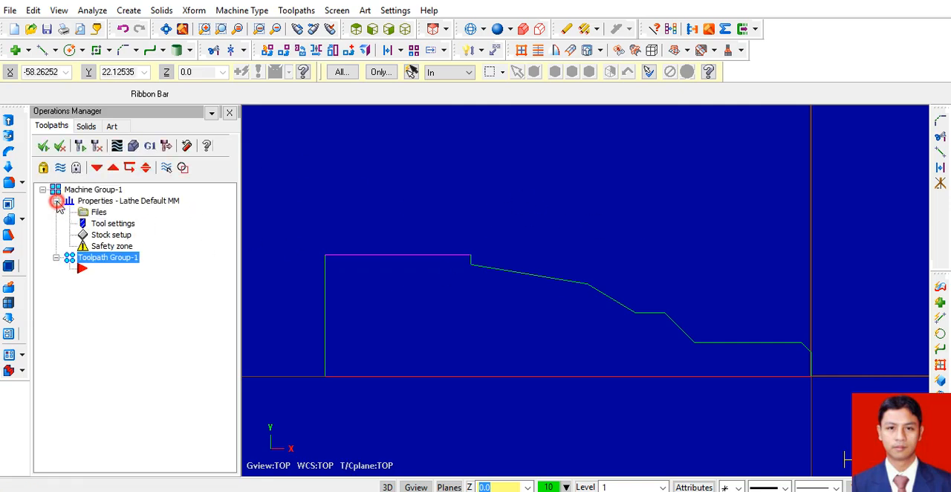
left_click(104, 235)
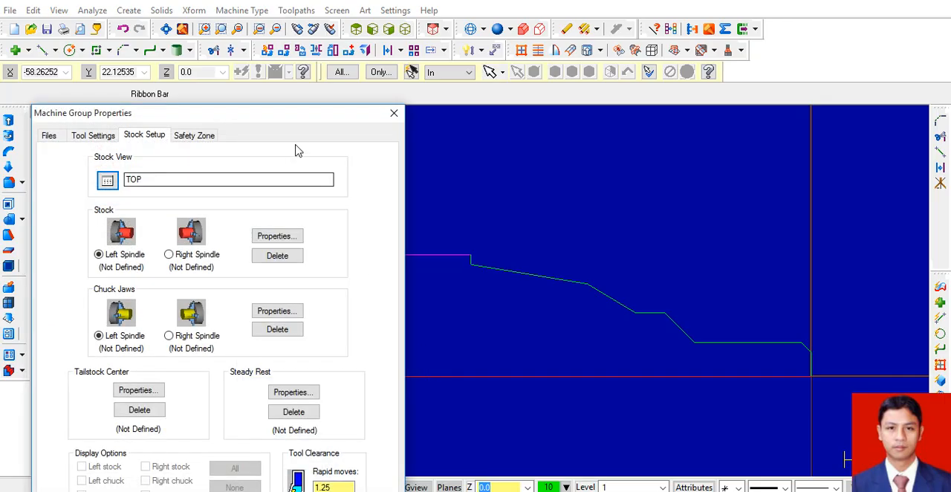
left_click_drag(299, 117, 355, 22)
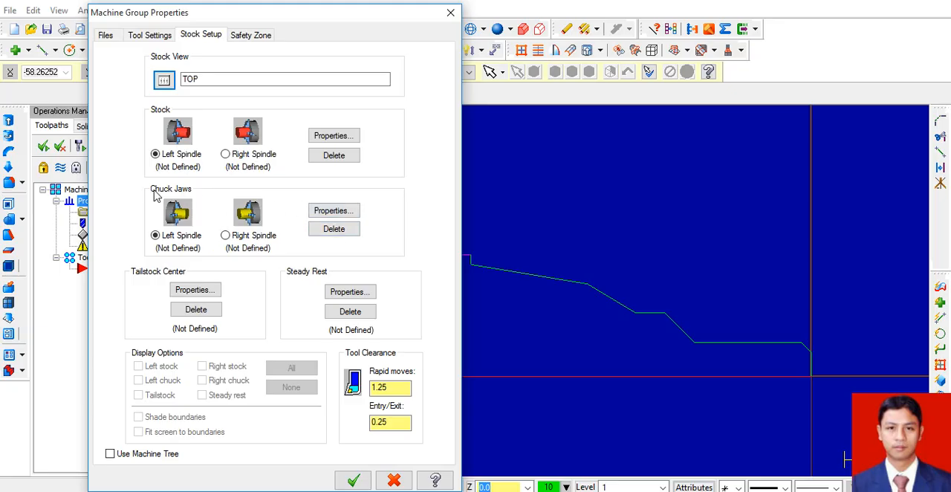
Define the left-spindle stock as a cylinder with an outside diameter of 32 mm.
left_click(327, 136)
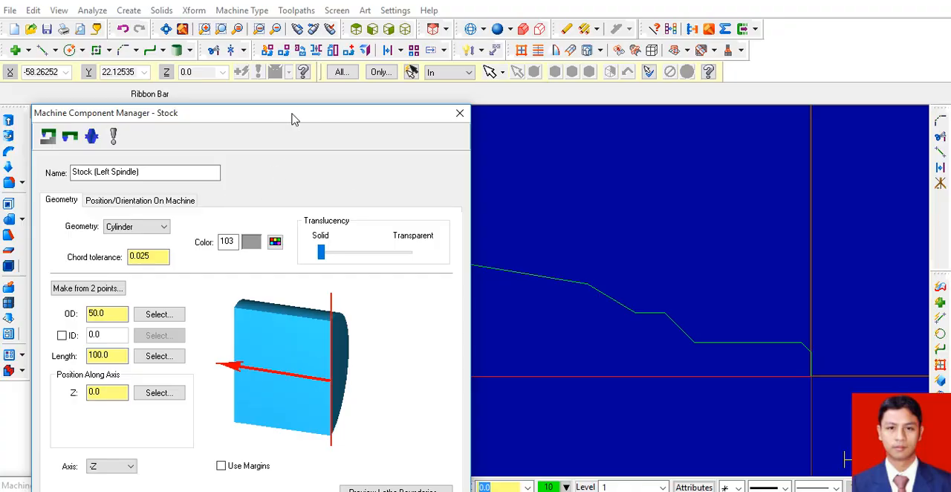
left_click_drag(294, 119, 372, 1)
left_click_drag(197, 197, 136, 204)
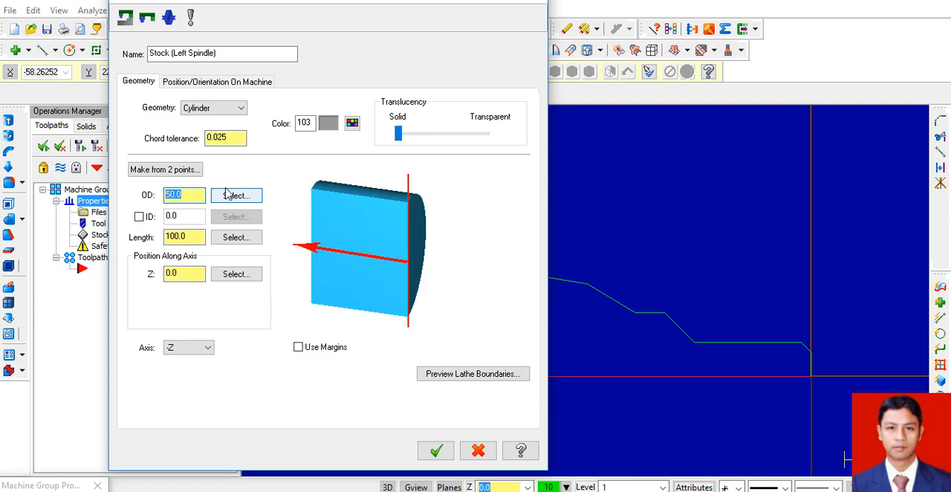
type("32")
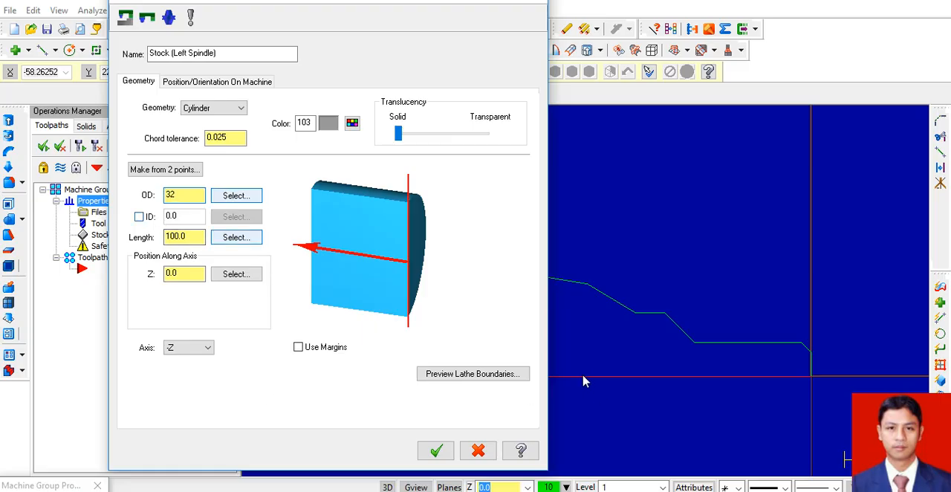
left_click(430, 16)
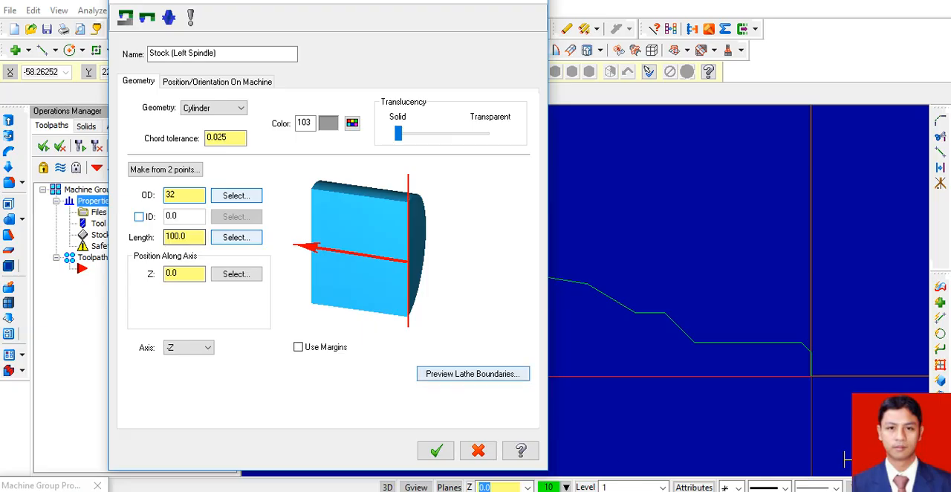
left_click(436, 450)
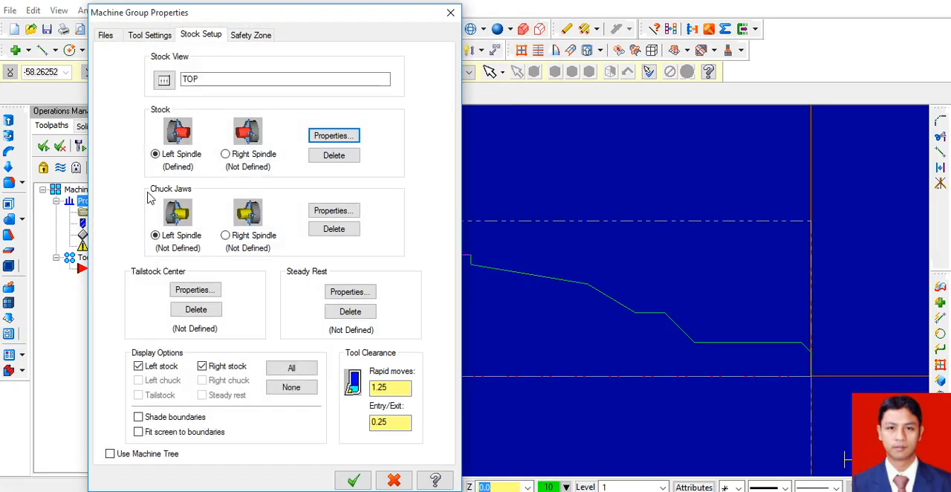
Define the left-spindle chuck jaws from two points, about 22.5 mm wide and 29 mm high, just above the stock behind the profile, and accept the setup.
left_click(333, 212)
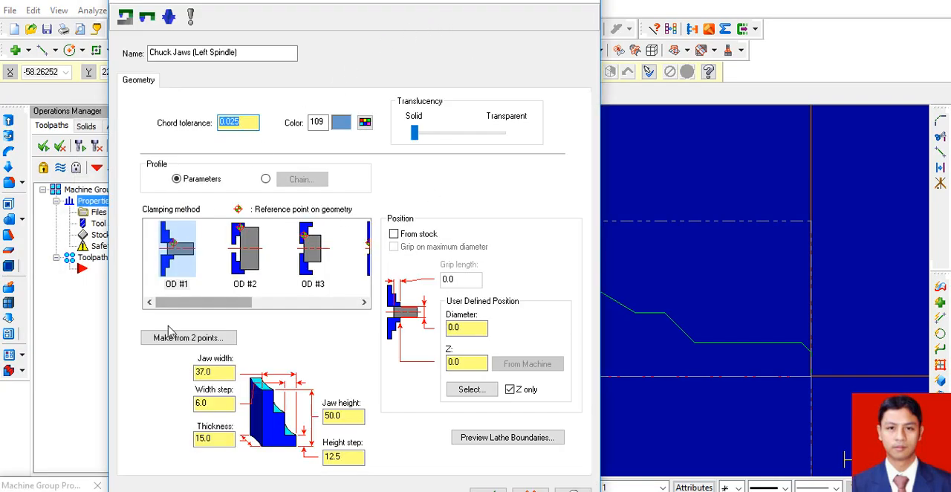
left_click(189, 338)
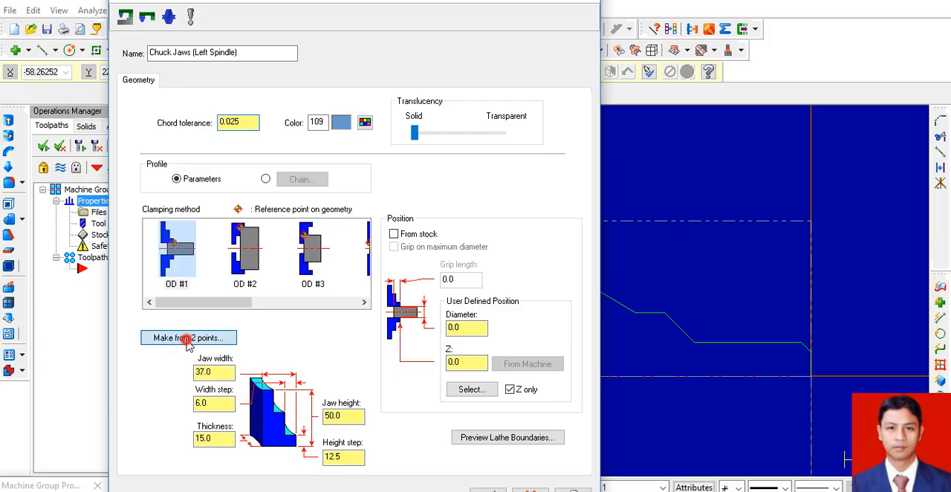
scroll(621, 302, "down", 3)
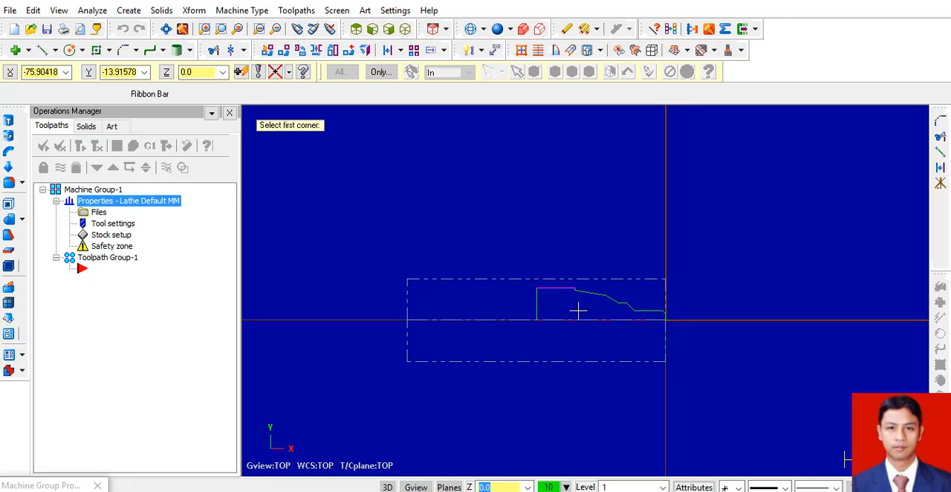
left_click(510, 279)
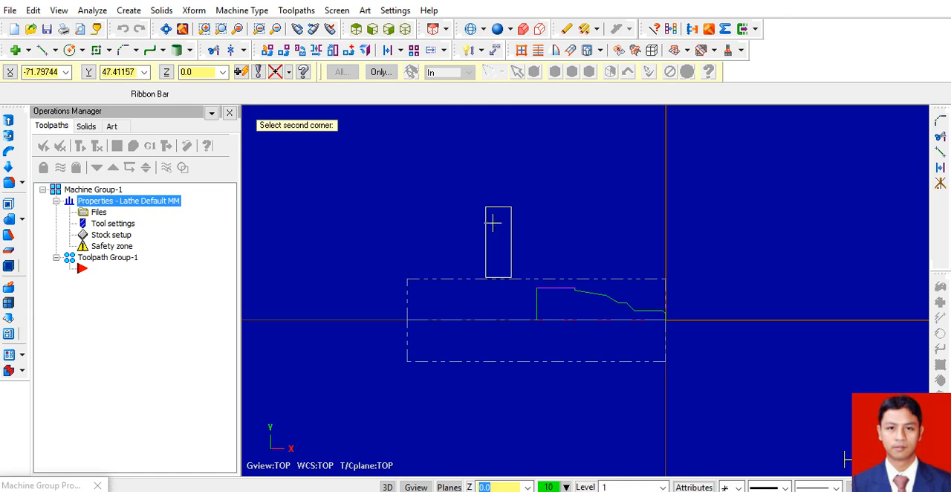
left_click(449, 199)
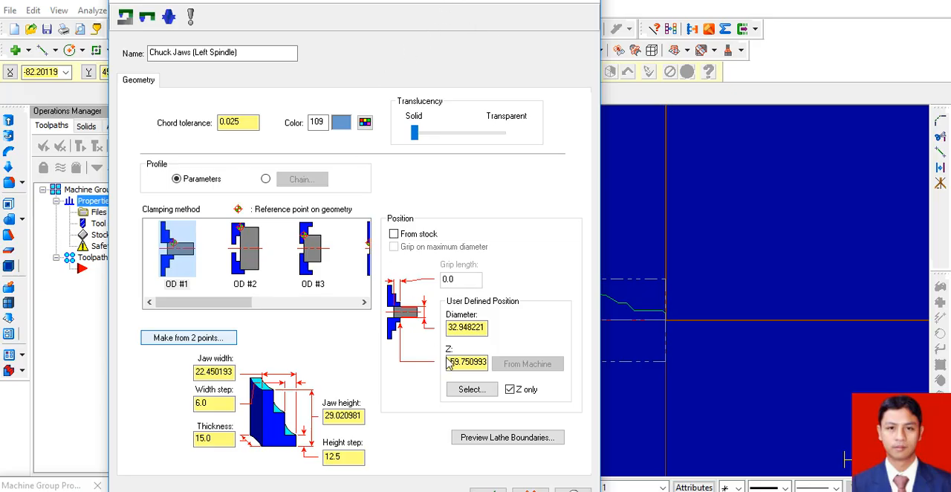
left_click(488, 489)
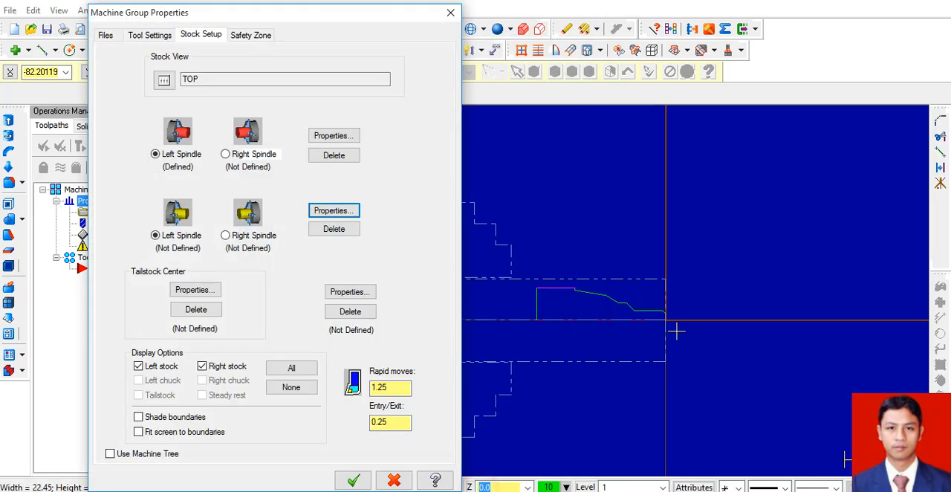
left_click(360, 483)
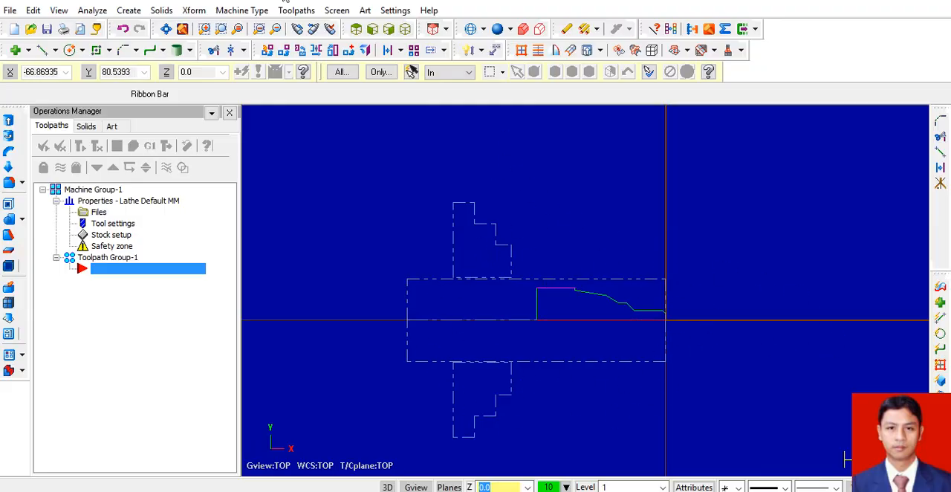
Start a lathe Rough toolpath and accept T as the NC name.
left_click(294, 10)
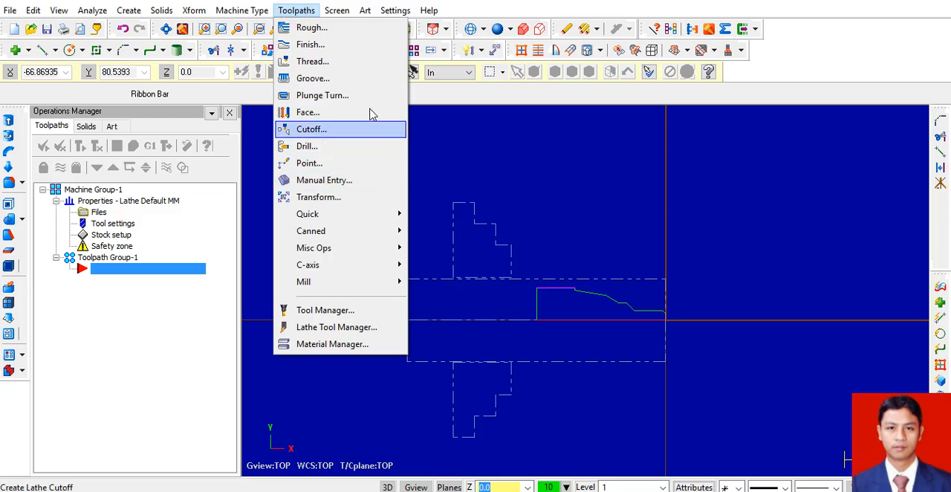
left_click(364, 28)
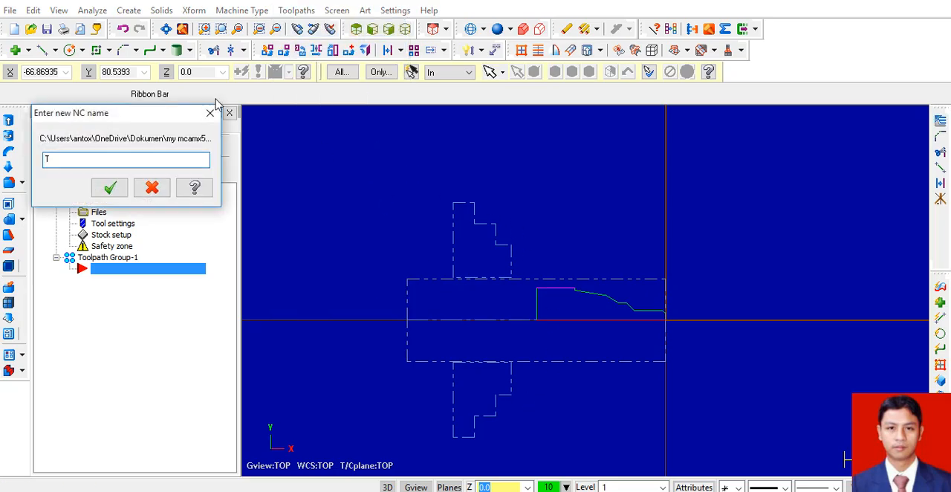
left_click(110, 191)
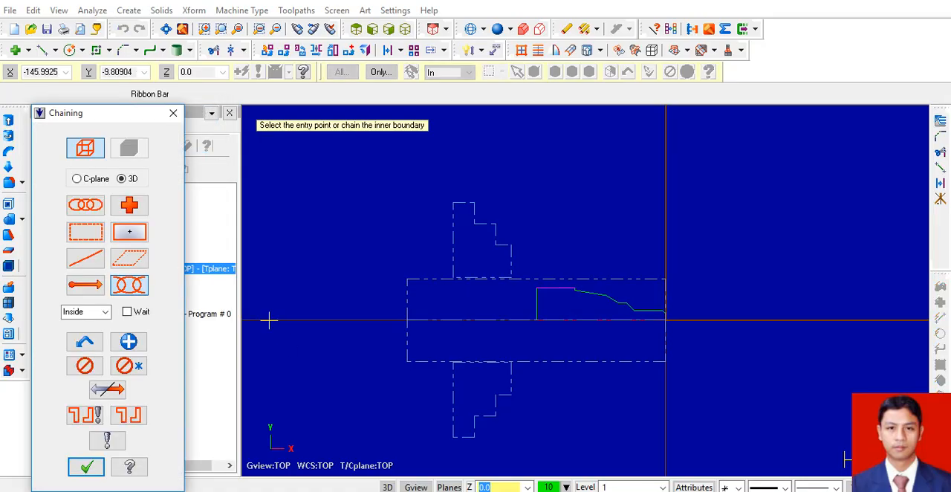
Chain the outer contour for roughing, from the end chamfer to the horizontal Ø25 line, and accept the chain.
scroll(654, 318, "up", 3)
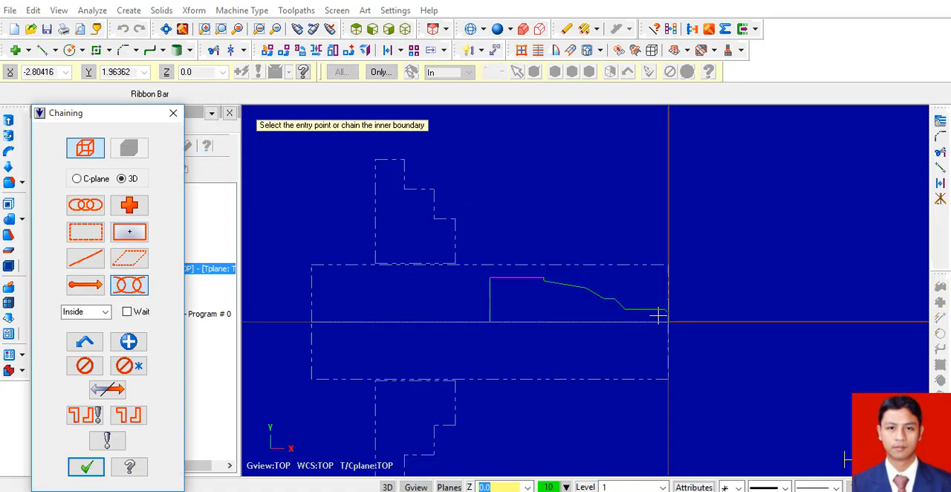
scroll(626, 315, "up", 3)
scroll(315, 256, "down", 2)
scroll(275, 256, "up", 4)
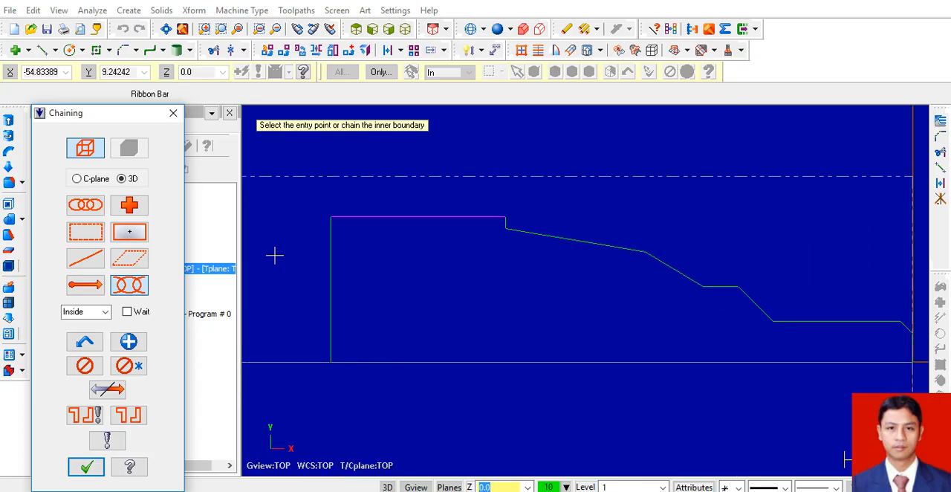
scroll(801, 308, "down", 1)
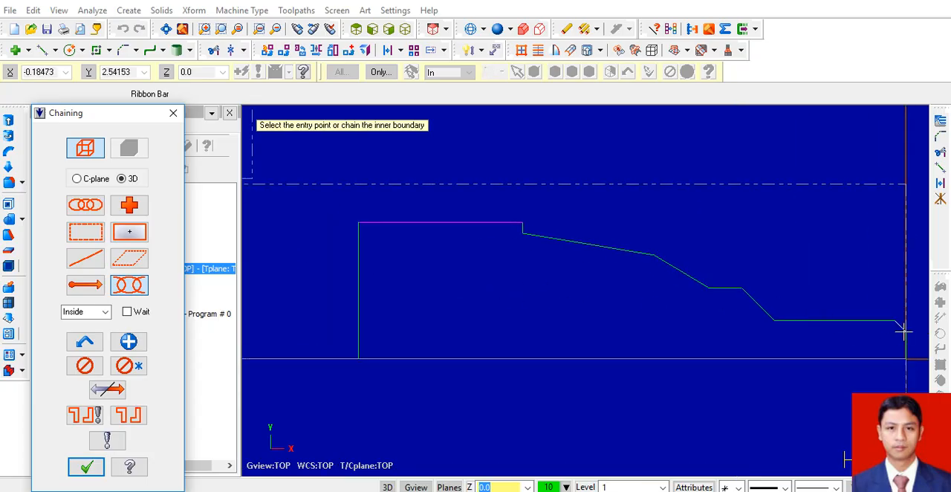
scroll(903, 327, "up", 5)
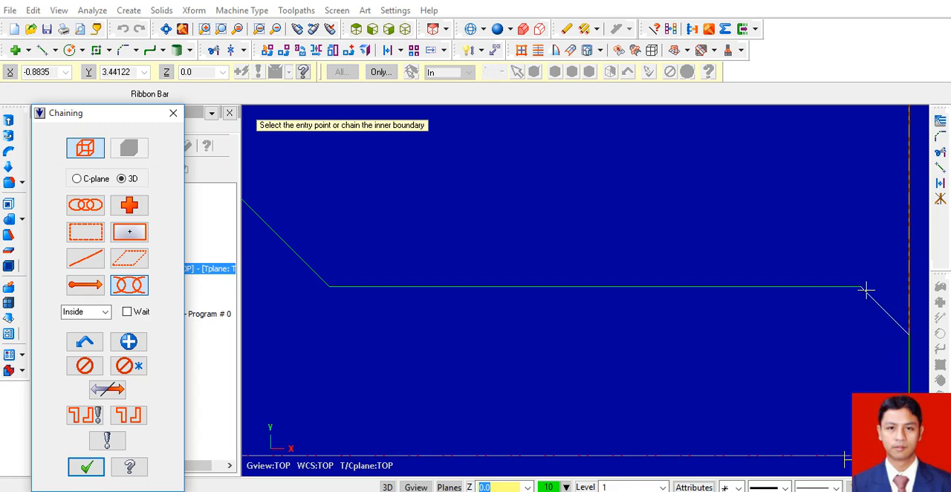
left_click(900, 330)
scroll(831, 293, "down", 3)
scroll(825, 289, "down", 4)
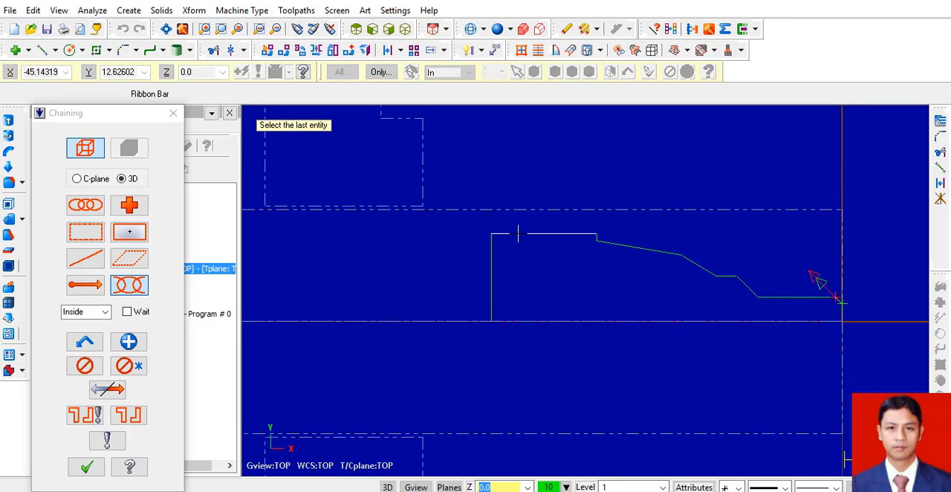
left_click(523, 234)
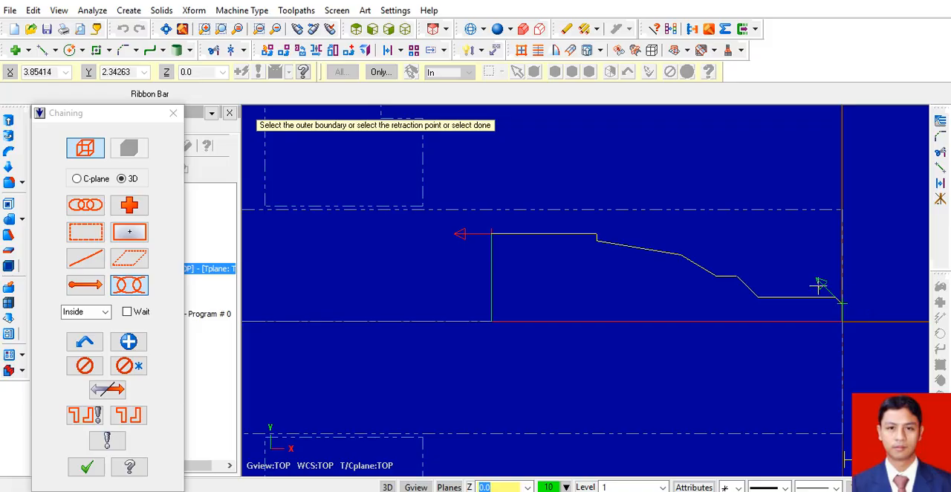
left_click(86, 468)
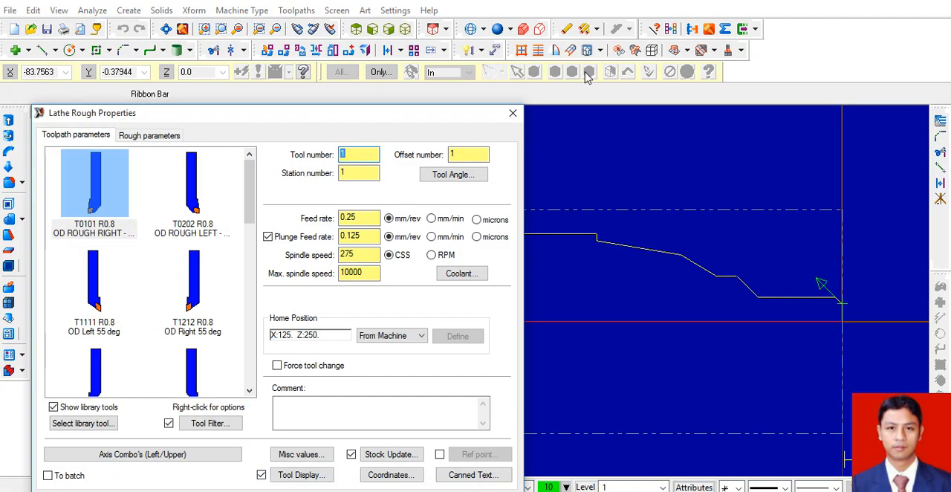
Choose tool T2121 R0.8 OD Finish Right 35 deg. for roughing and set its tool, station and offset numbers to 1.
left_click_drag(374, 118, 520, 25)
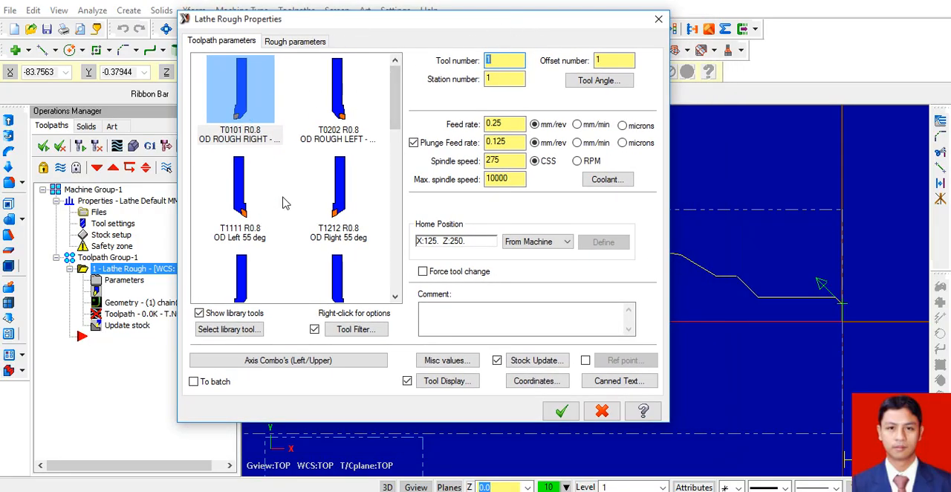
left_click_drag(394, 108, 398, 171)
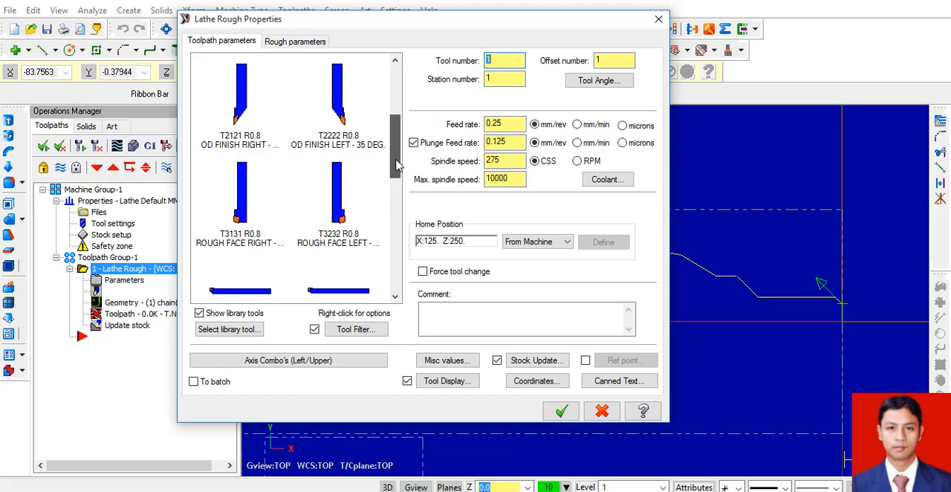
left_click(234, 148)
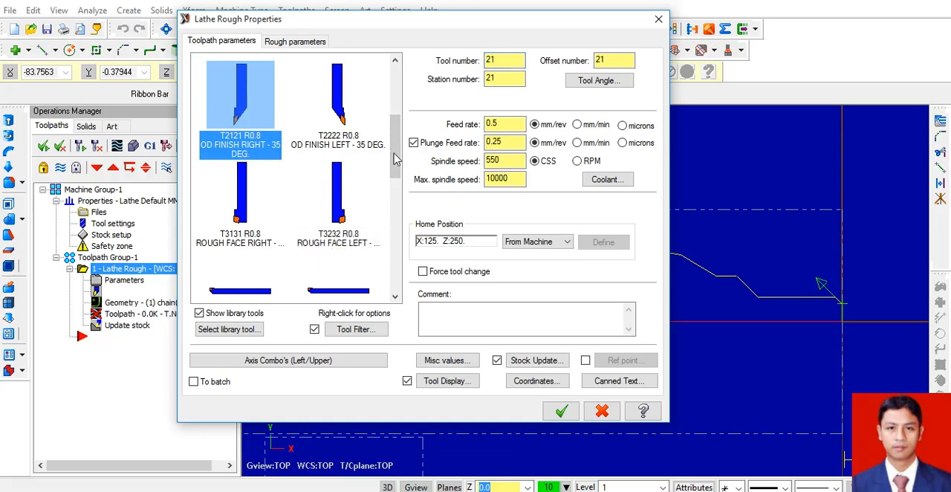
key("Tab")
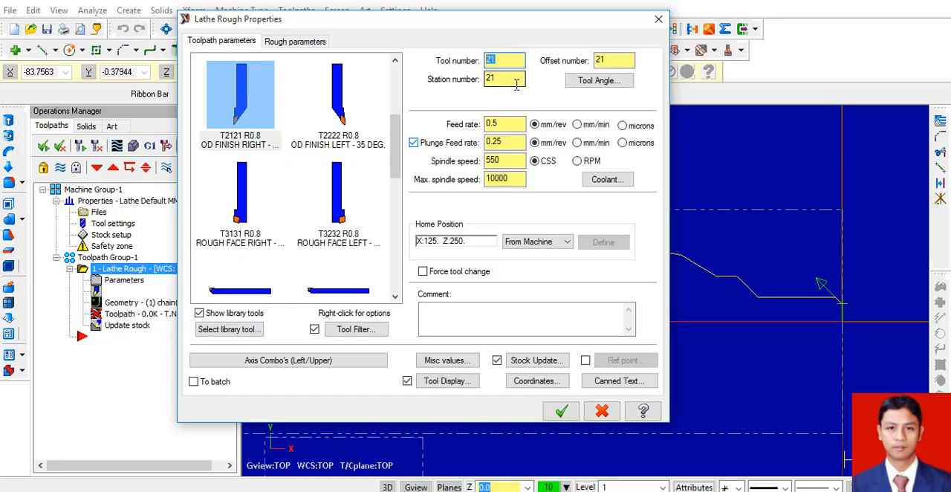
type("1")
key("Tab")
type("1")
key("Tab")
key("Tab")
type("1")
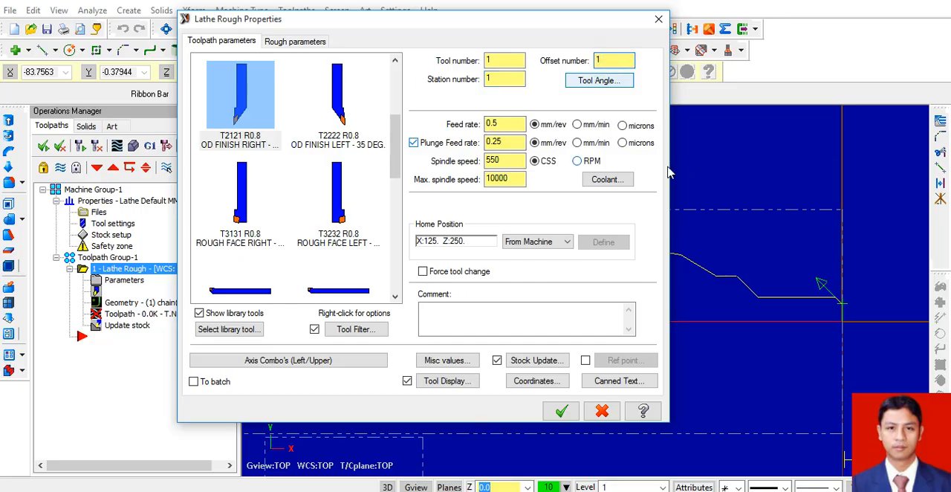
Switch feed and plunge feed to mm/min and spindle speed to RPM, with feed rate 0.1 and spindle speed 1000.
left_click(591, 124)
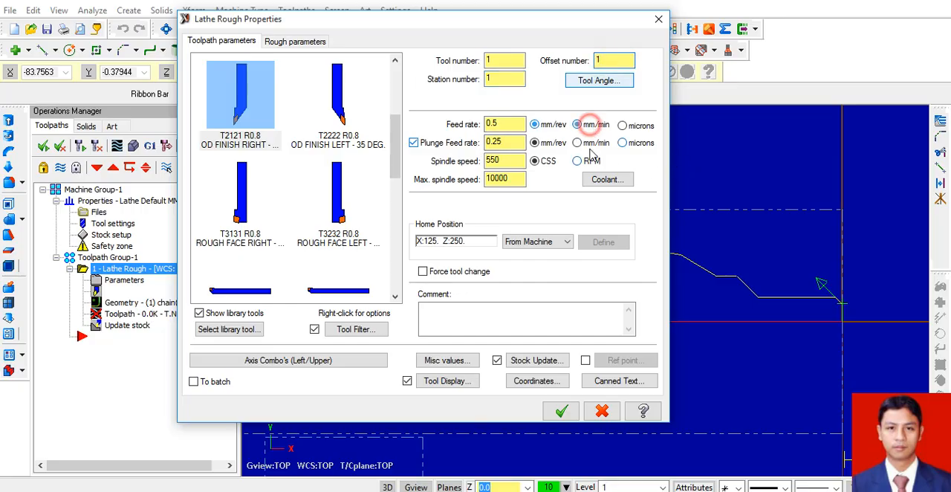
left_click(578, 143)
left_click(578, 161)
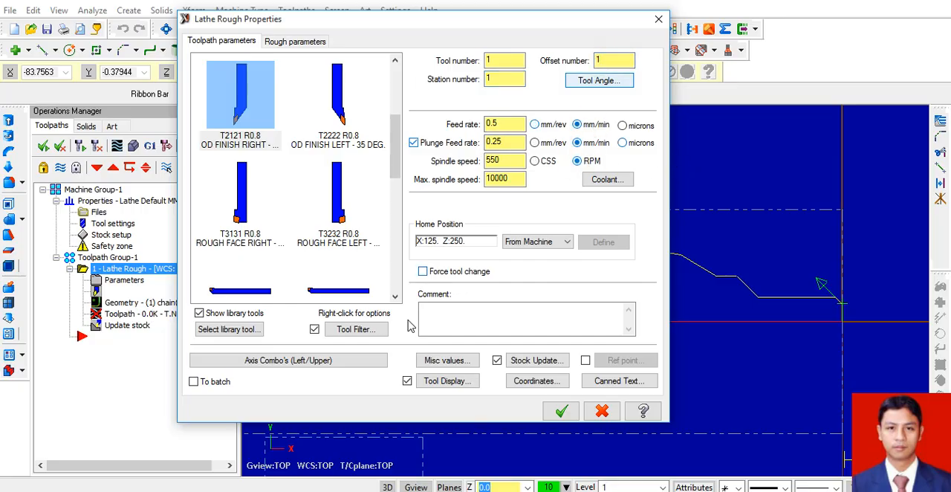
left_click(512, 119)
double_click(508, 157)
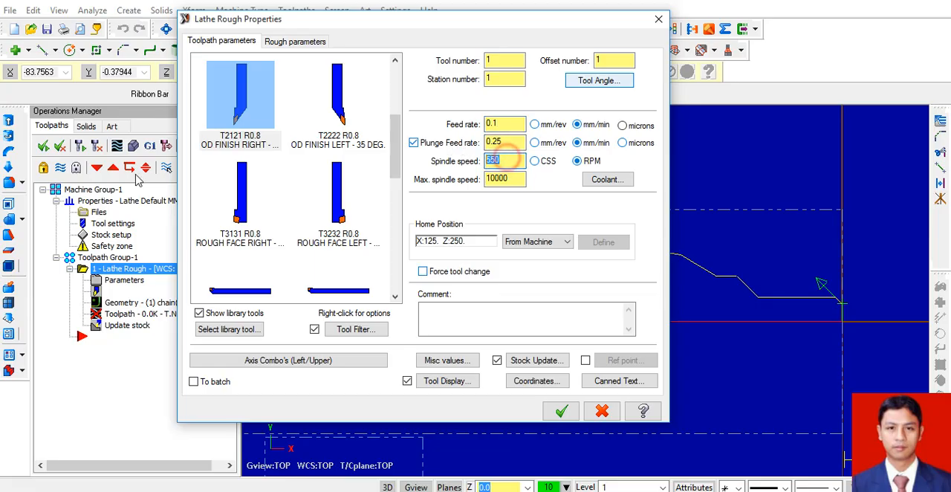
type("1000")
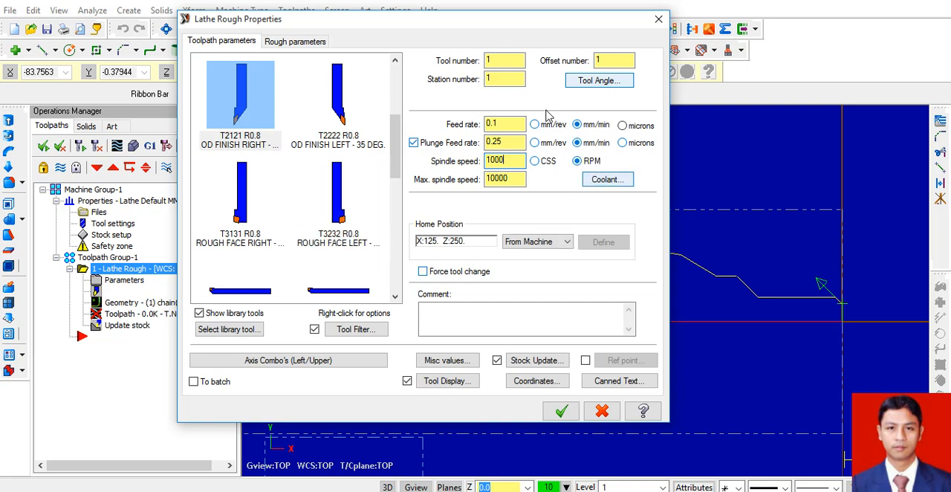
Turn on flood coolant for the roughing operation and accept the coolant settings.
left_click(606, 181)
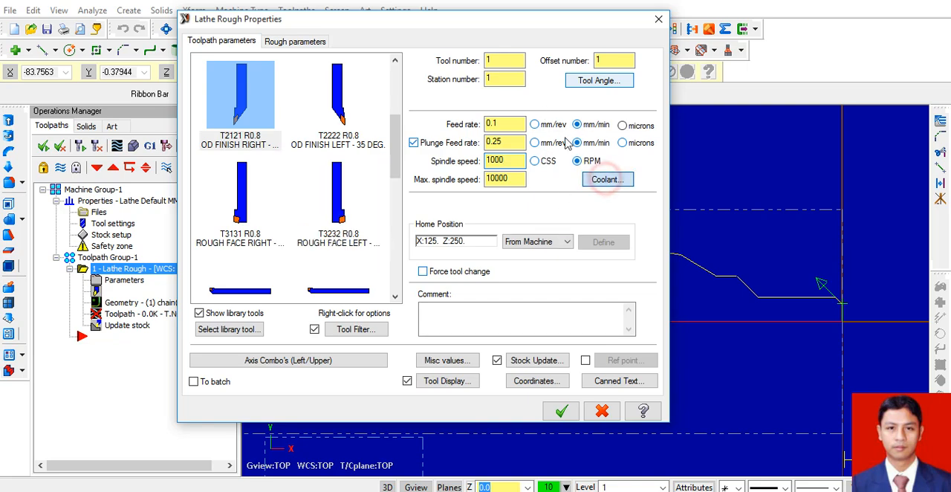
left_click(172, 138)
left_click(153, 151)
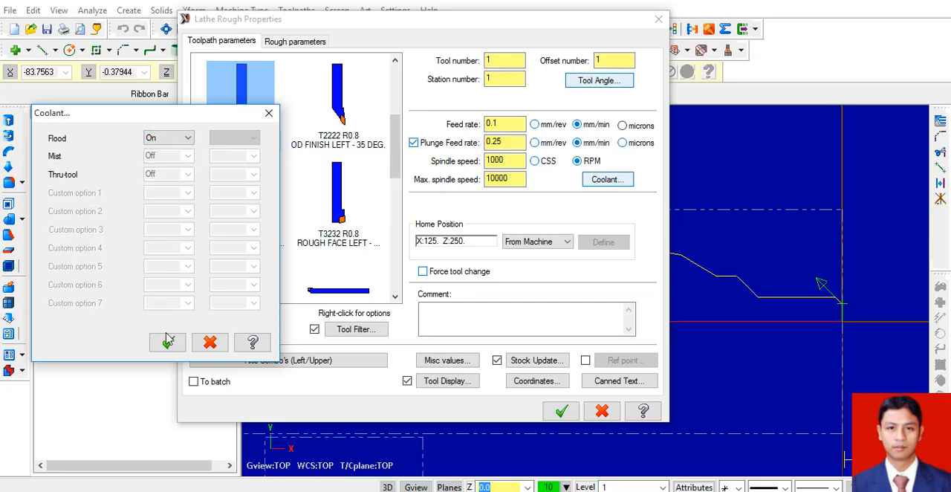
left_click(168, 342)
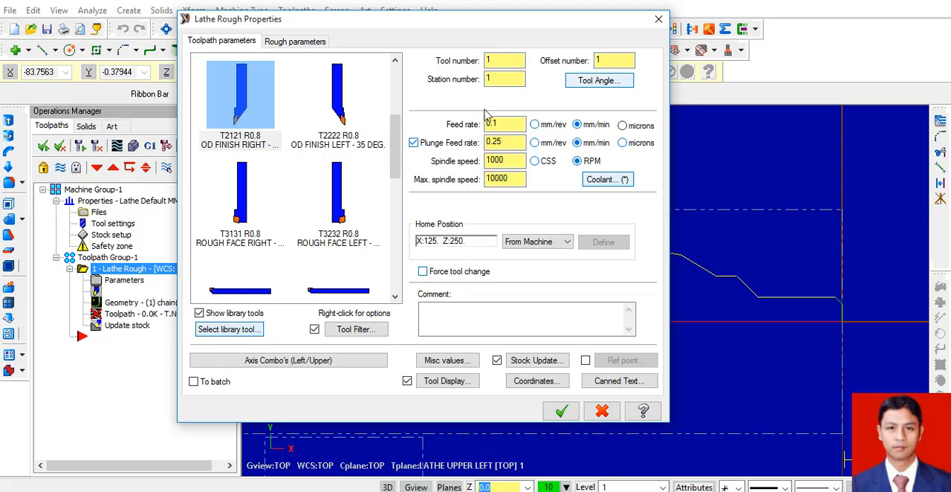
Set the roughing depth of cut to 0.5, with 0.2 stock to leave in both X and Z.
left_click(298, 43)
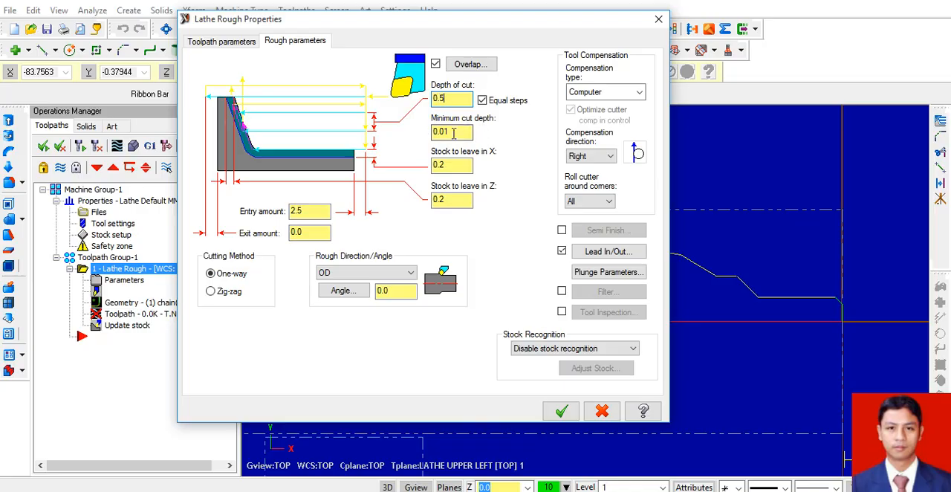
left_click(458, 166)
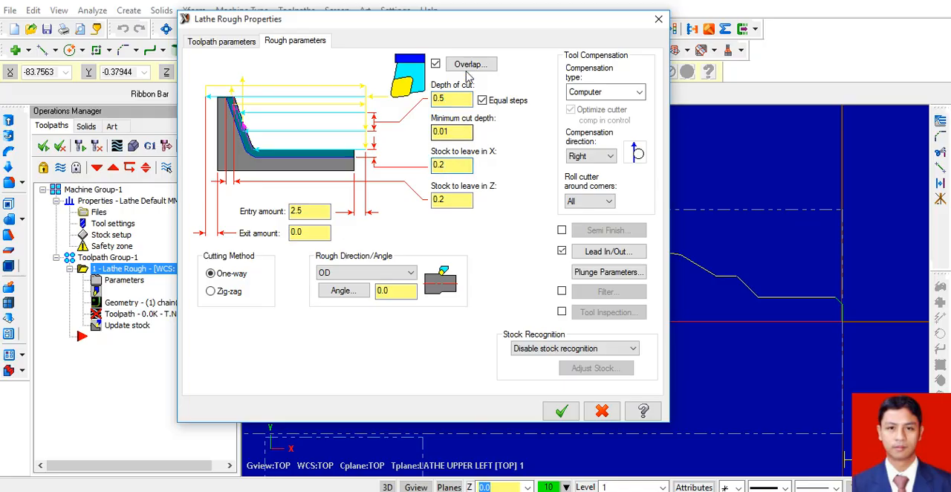
left_click_drag(478, 17, 368, 22)
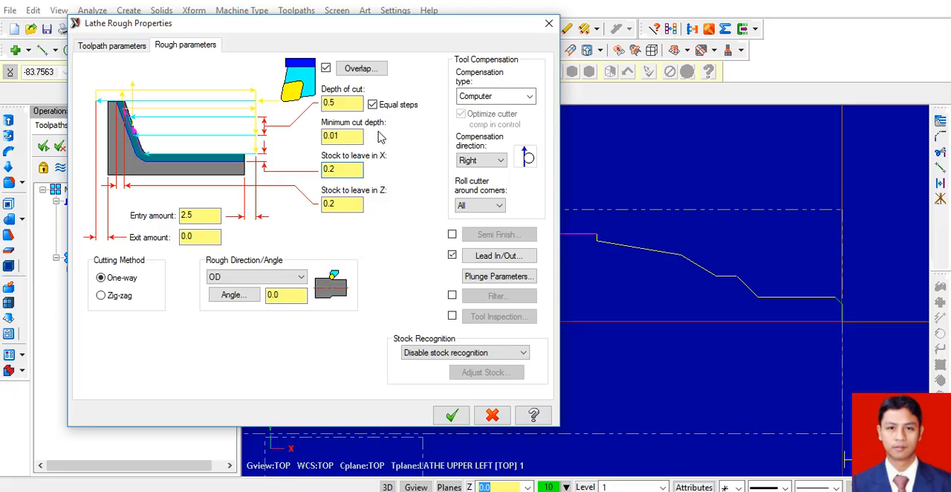
left_click_drag(365, 27, 434, 16)
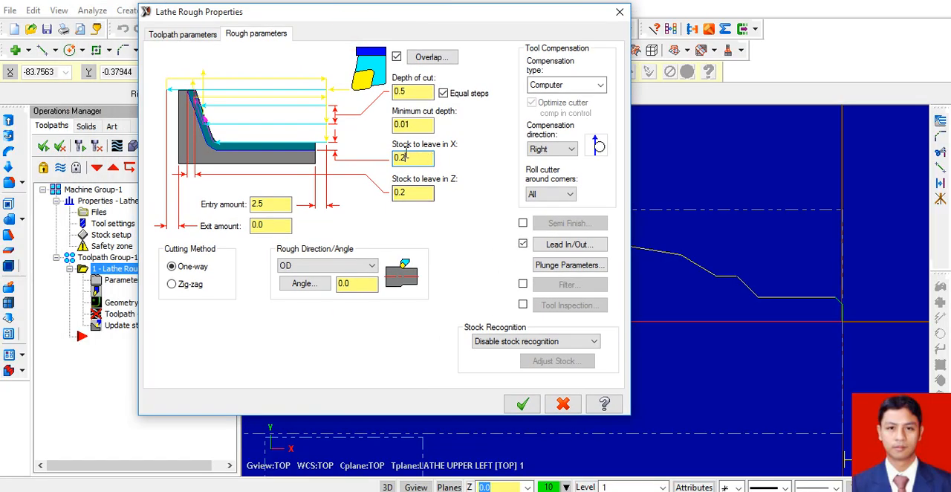
left_click_drag(439, 13, 343, 10)
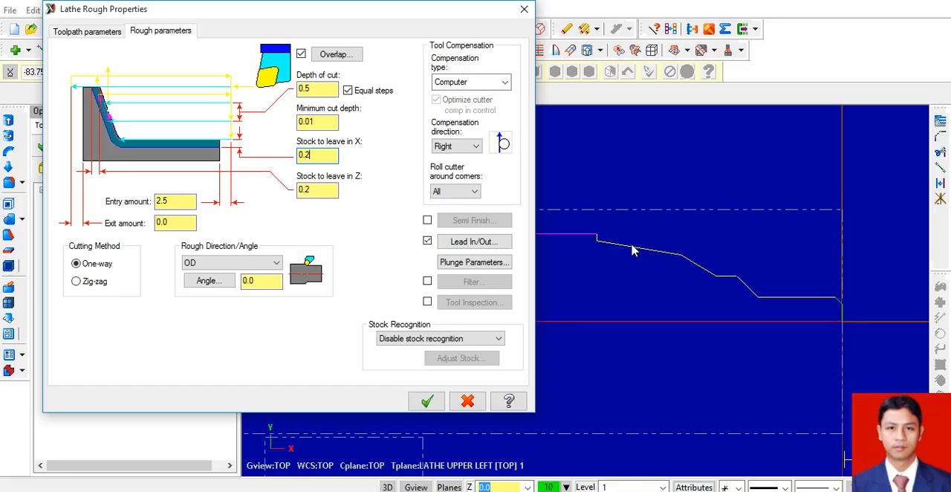
left_click_drag(385, 11, 469, 46)
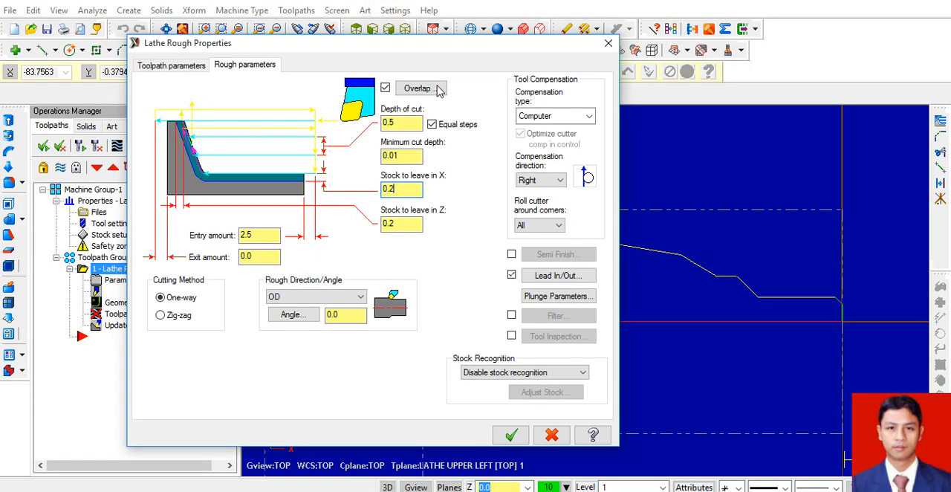
left_click(396, 223)
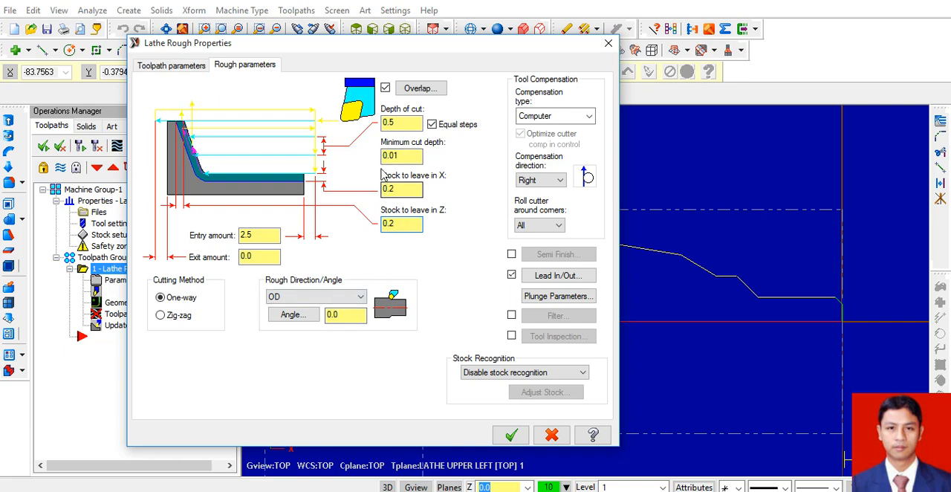
Enable semi-finishing with 1 pass, stepover 0.2 and stock to leave in X 0.0, edit the Z allowance too, and accept.
left_click(512, 255)
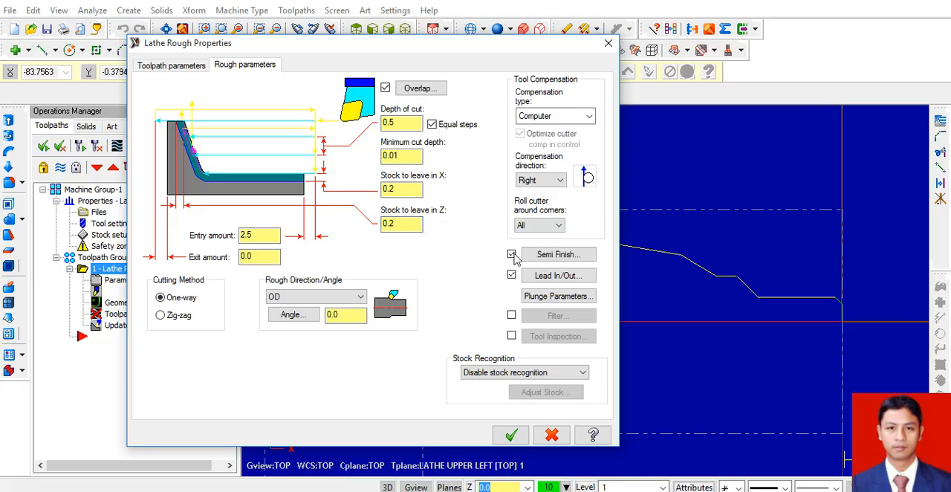
left_click(546, 256)
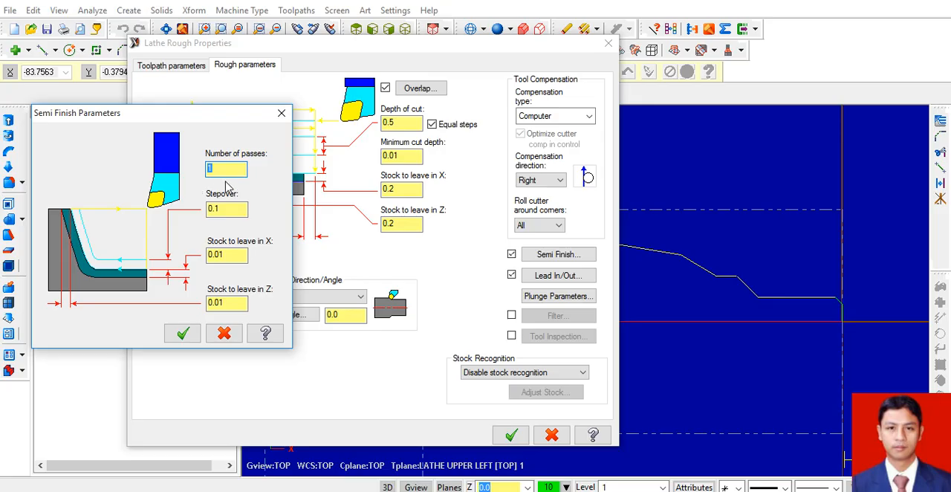
left_click(229, 208)
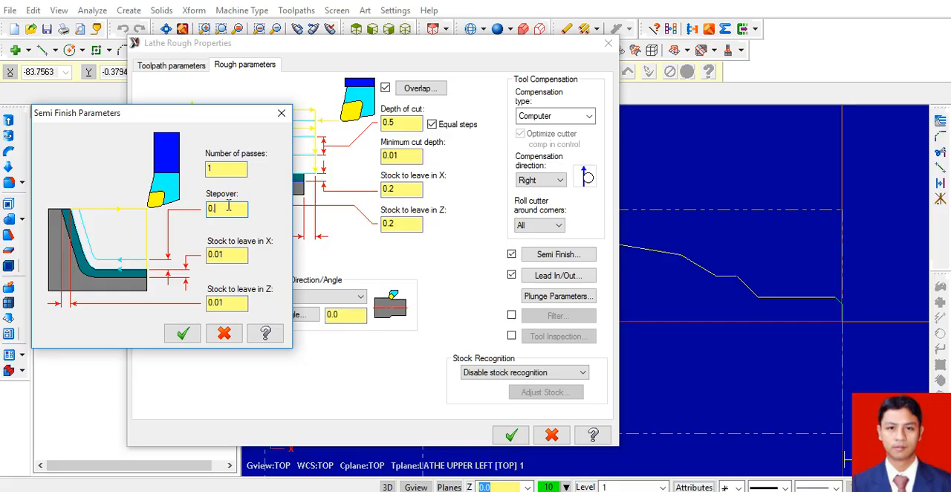
left_click(241, 255)
key("BackSpace")
left_click(223, 304)
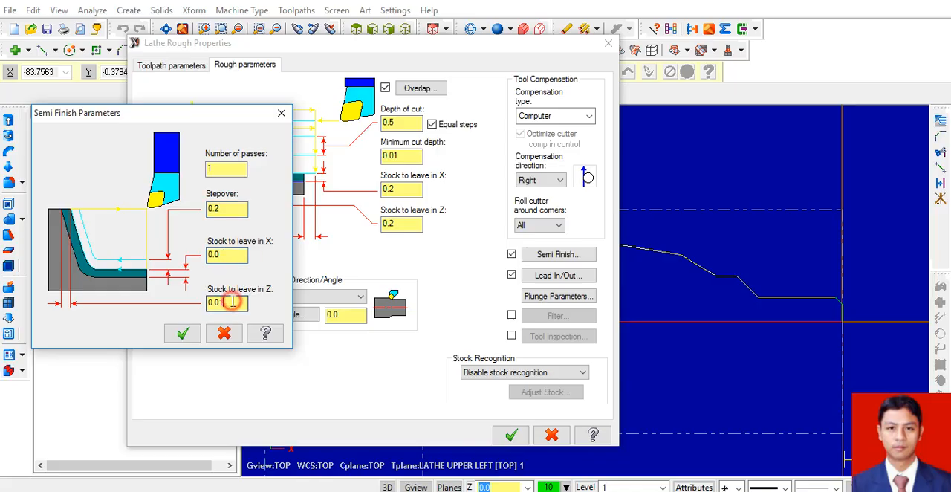
left_click(184, 333)
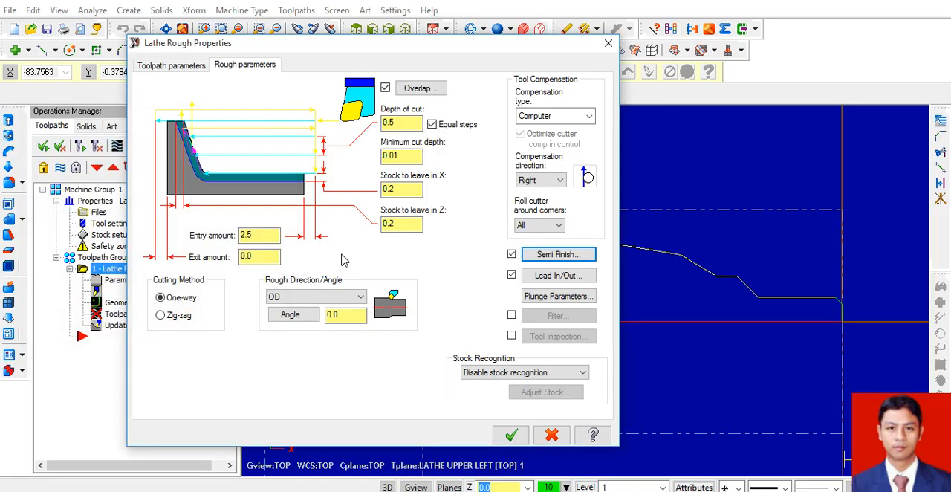
Set stock recognition to Use stock for outer boundary and accept the properties to generate the Lathe Rough toolpath.
left_click(484, 378)
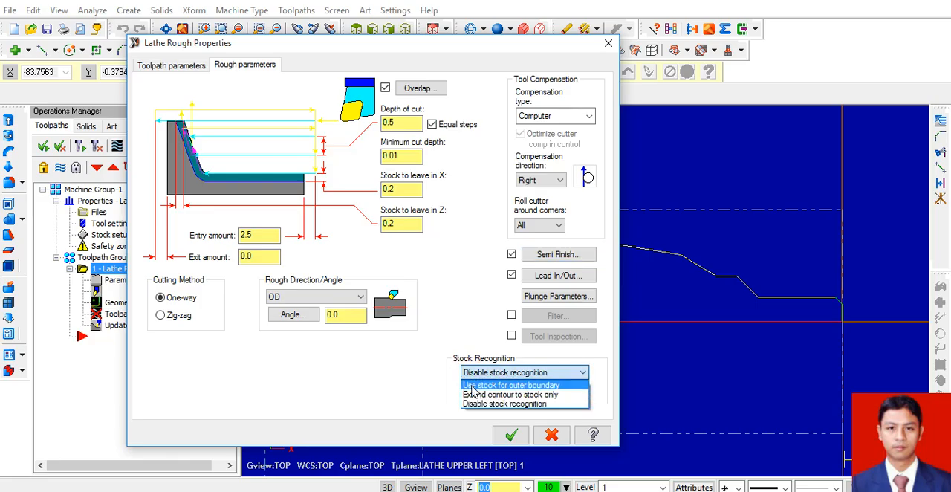
left_click(473, 387)
left_click_drag(477, 49, 305, 39)
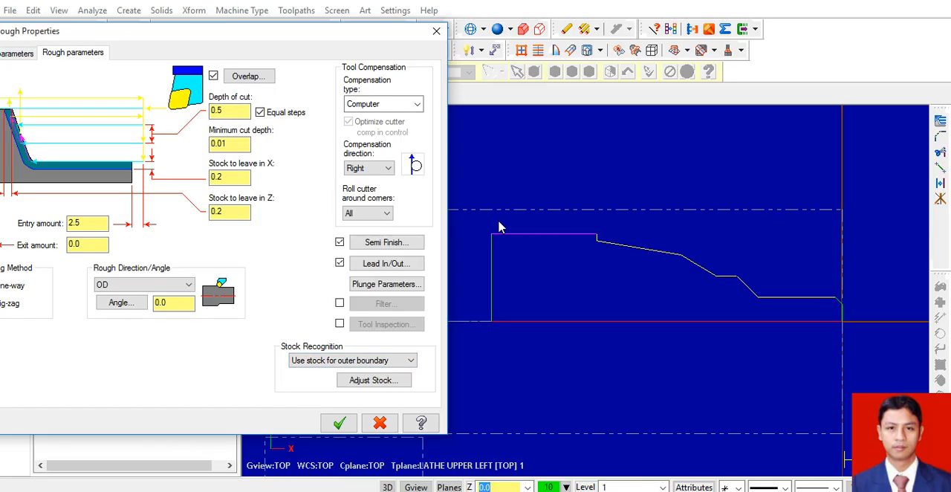
left_click(344, 360)
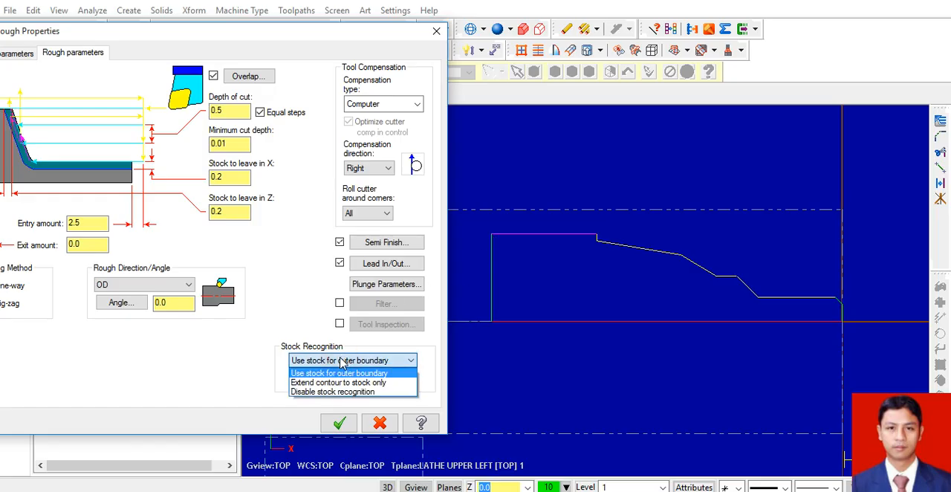
left_click(327, 392)
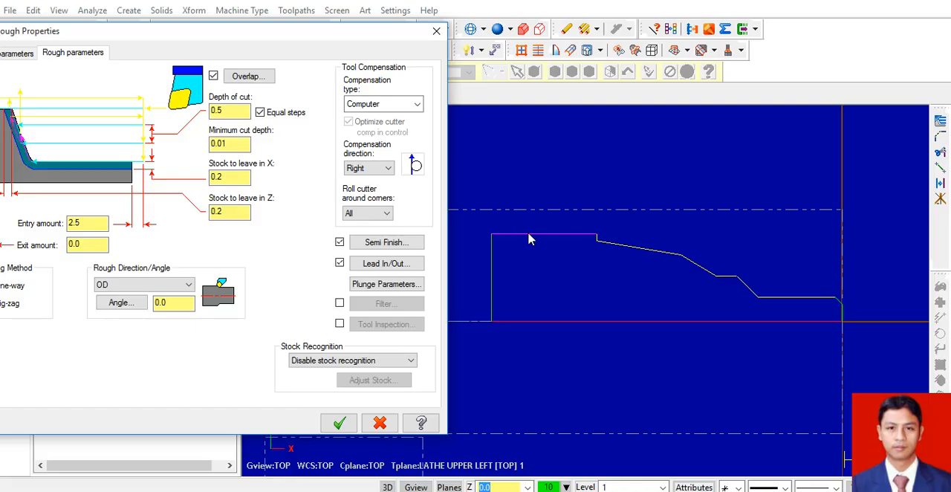
left_click(309, 362)
left_click(311, 372)
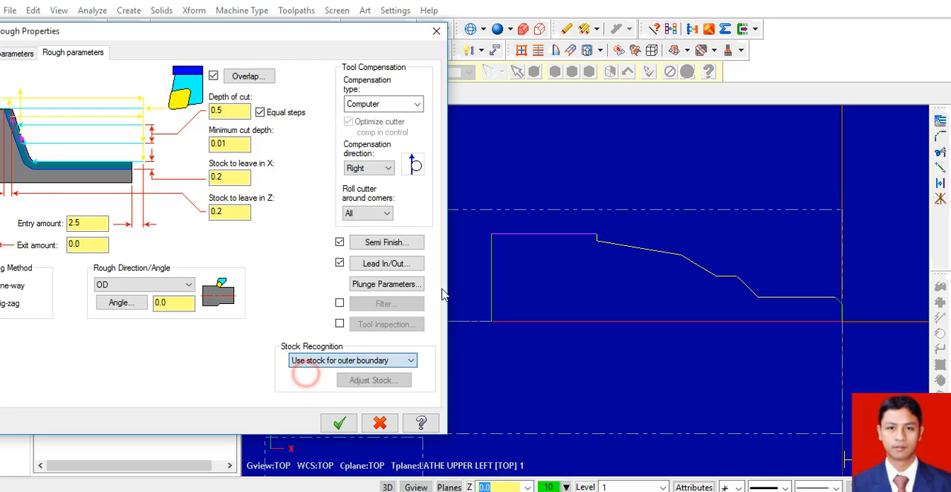
left_click_drag(300, 38, 439, 9)
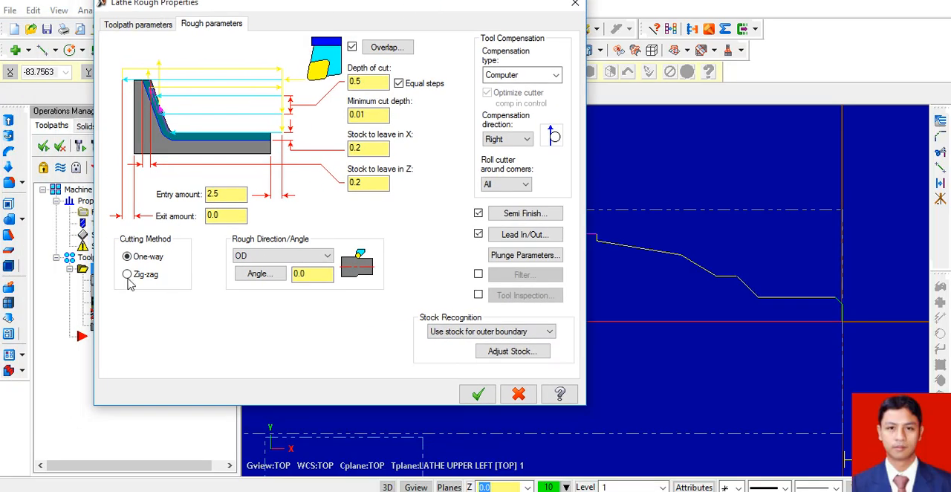
left_click(477, 394)
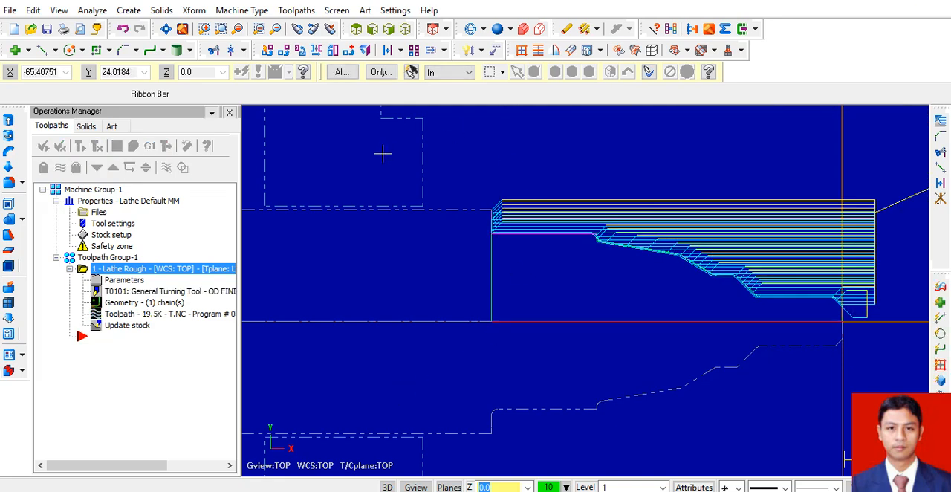
Open Verify for the Lathe Rough operation in isometric view, show the tool and holder, and reduce the simulation speed.
left_click(133, 146)
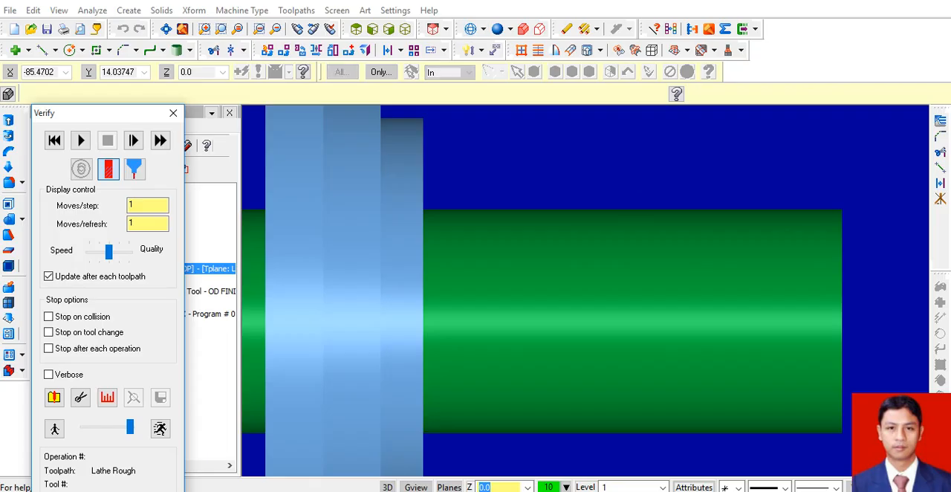
left_click(405, 29)
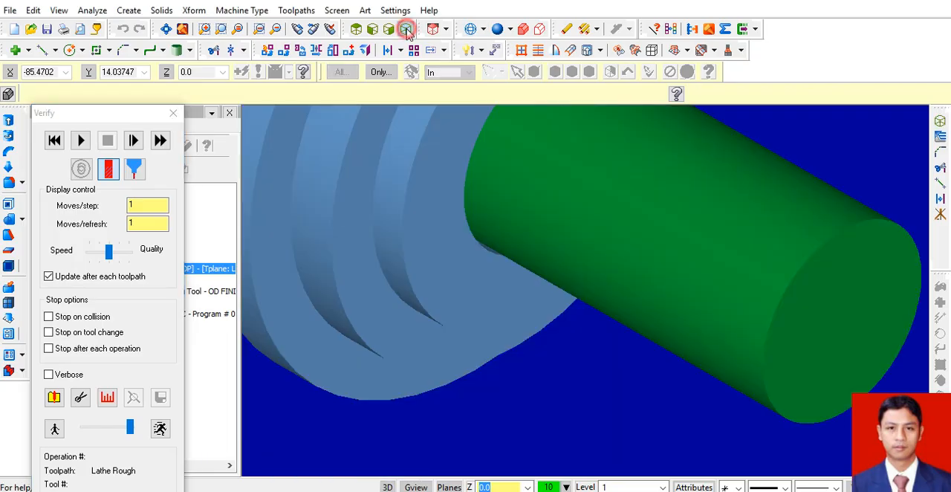
scroll(493, 272, "up", 2)
scroll(489, 273, "down", 2)
scroll(513, 261, "down", 2)
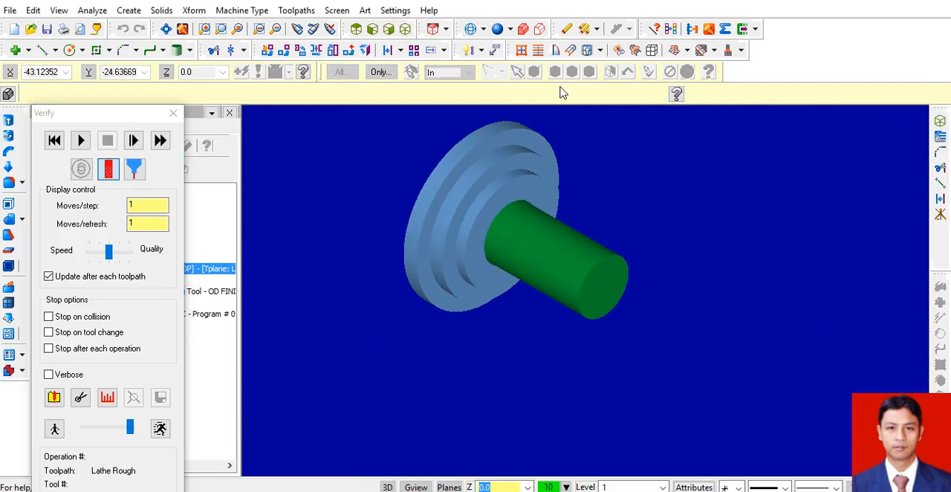
scroll(497, 256, "up", 2)
left_click(134, 171)
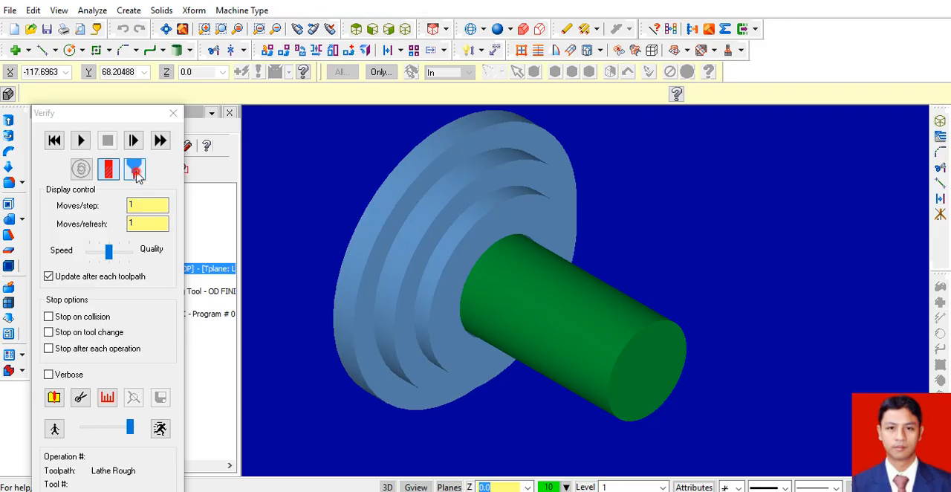
left_click(103, 431)
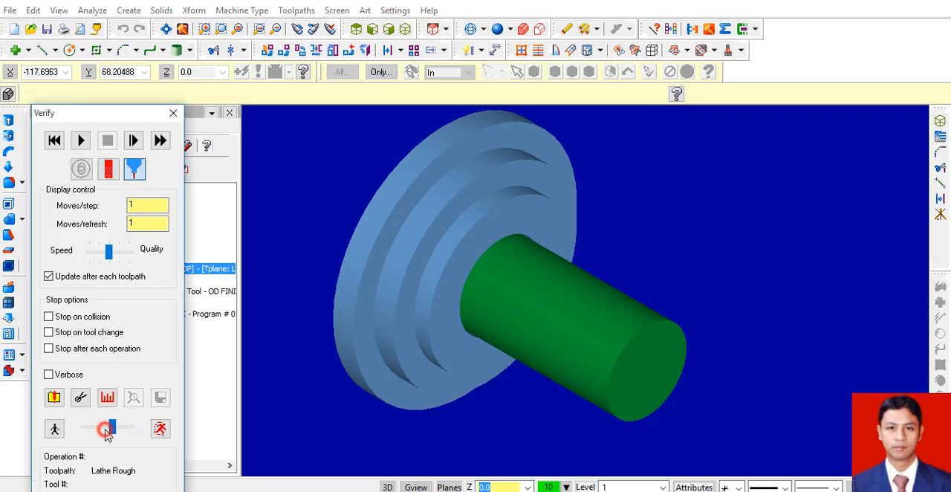
Run the roughing simulation to the end, speeding it up along the way, then close Verify and restore the top view.
left_click(80, 140)
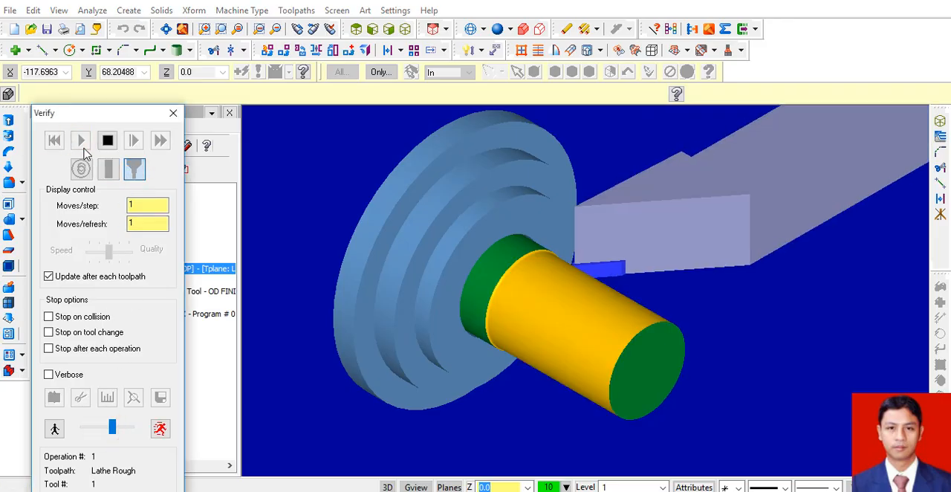
left_click(120, 429)
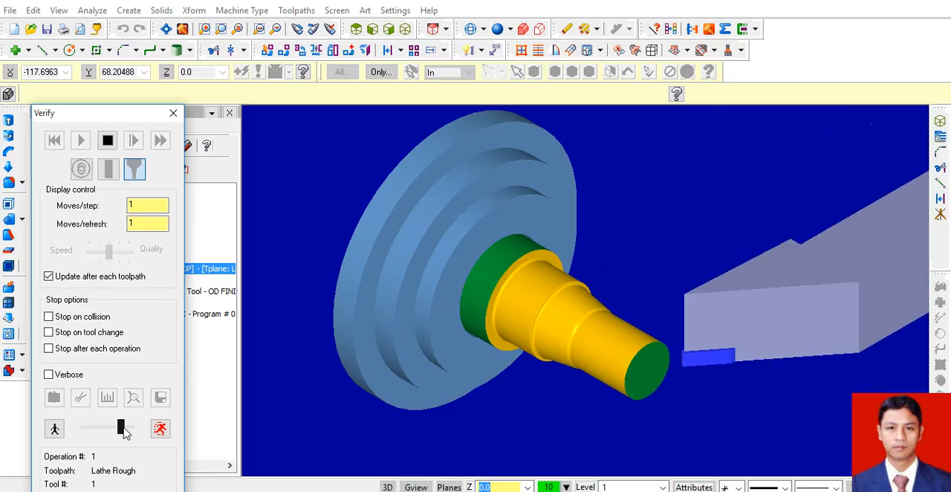
left_click_drag(123, 433, 132, 433)
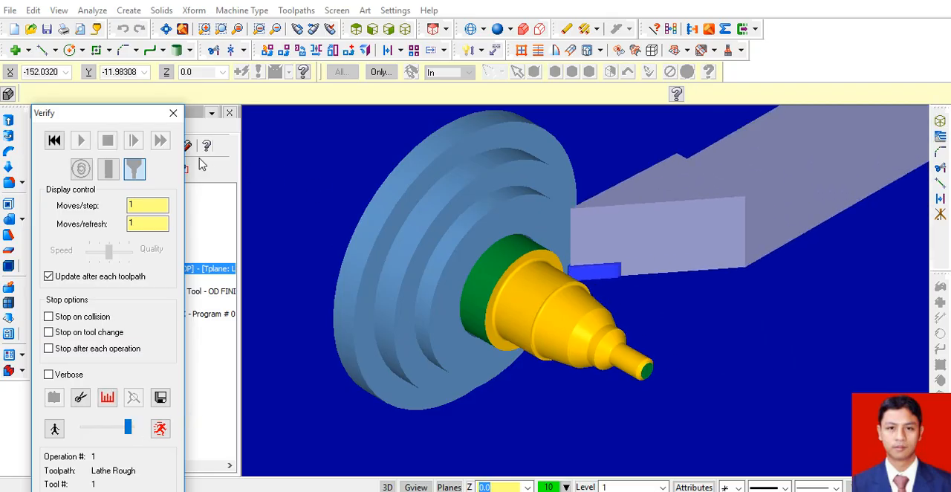
left_click(174, 113)
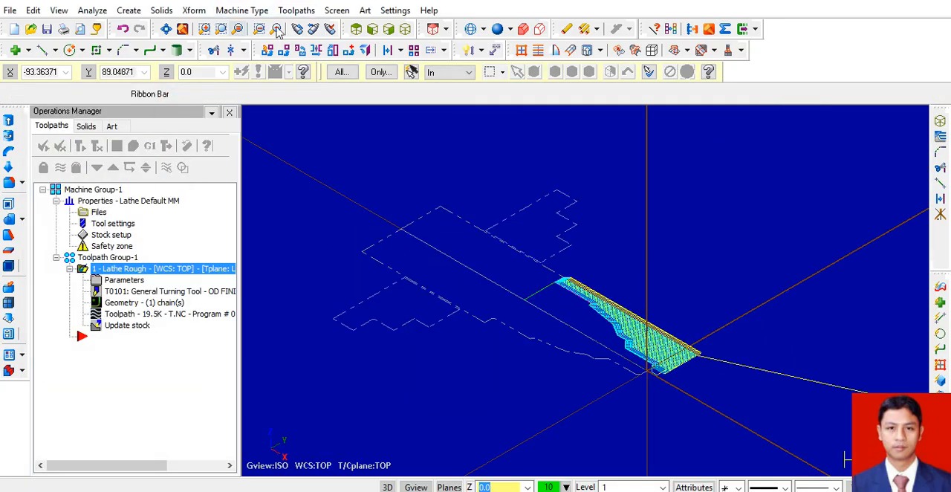
left_click(356, 28)
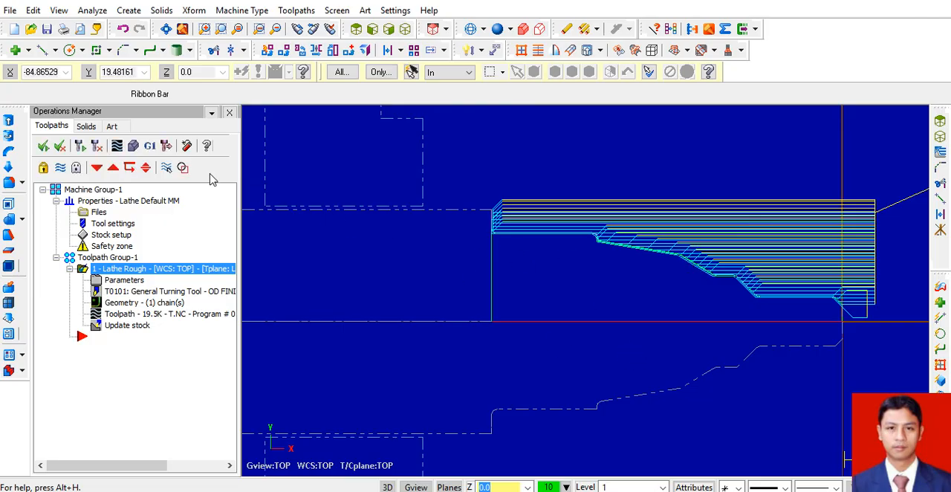
Post-process the Lathe Rough operation to an NC file and choose Removable Disk as the save location.
left_click(149, 146)
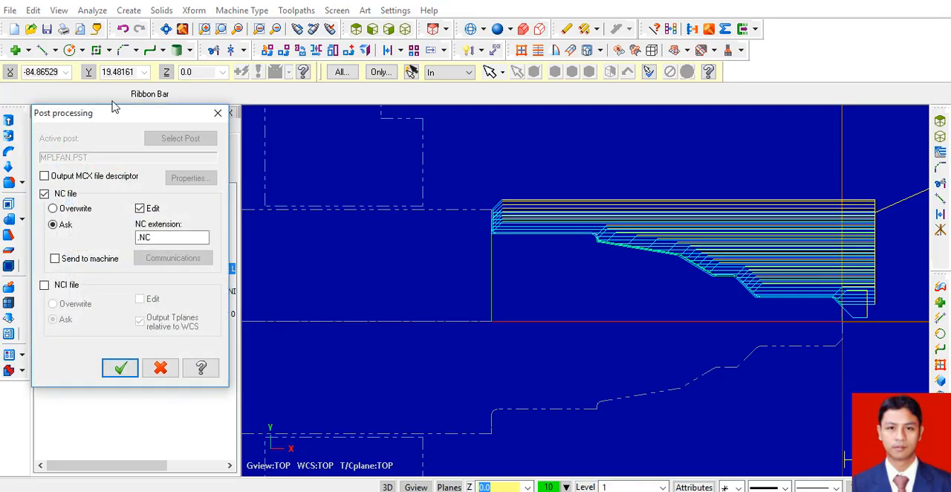
left_click(123, 365)
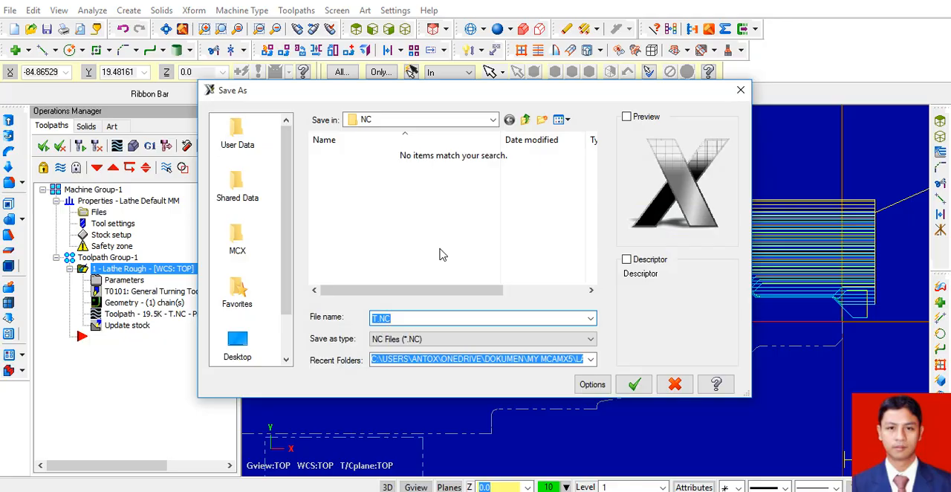
left_click(493, 120)
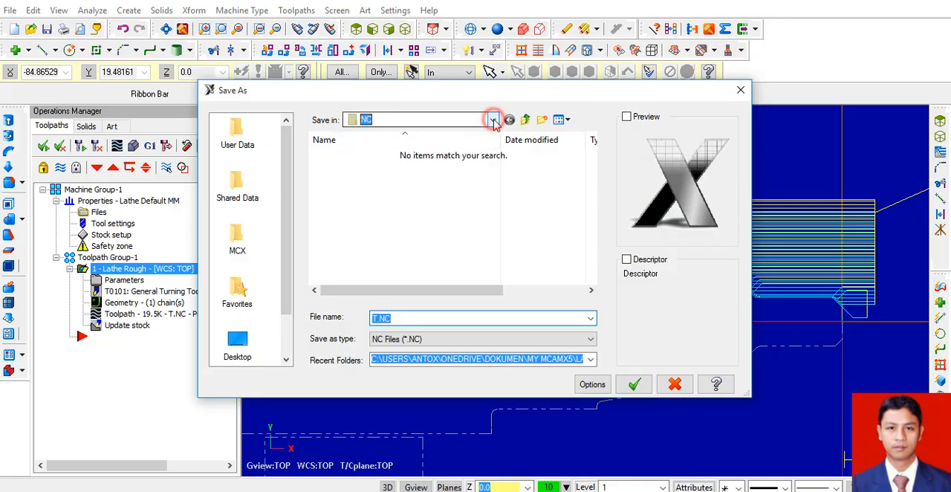
left_click(494, 119)
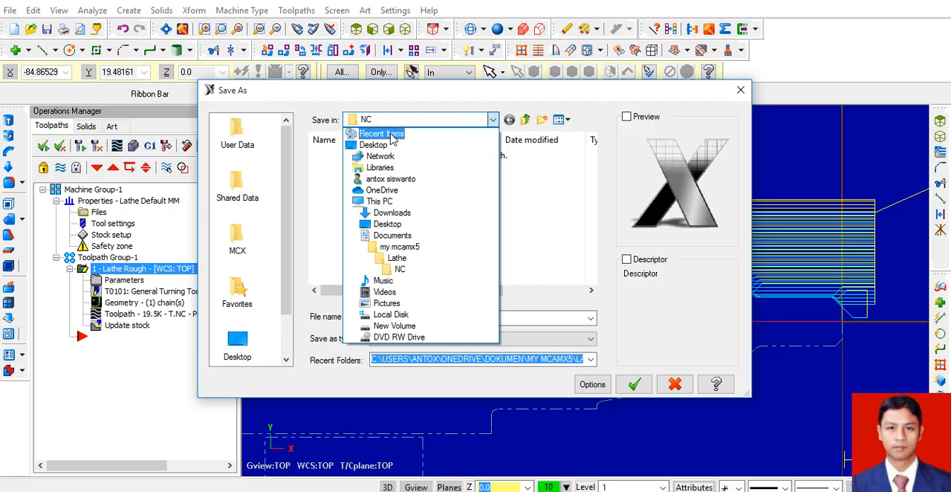
left_click(398, 224)
left_click(496, 122)
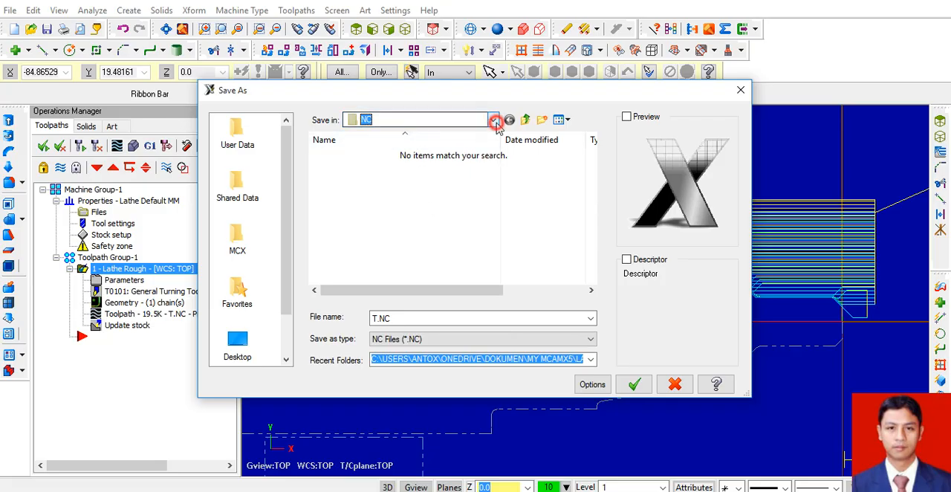
left_click(404, 205)
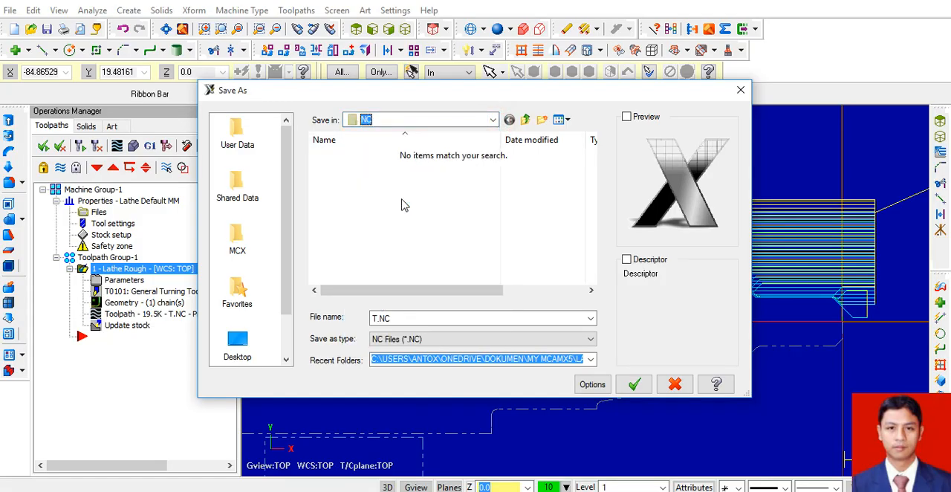
left_click(493, 119)
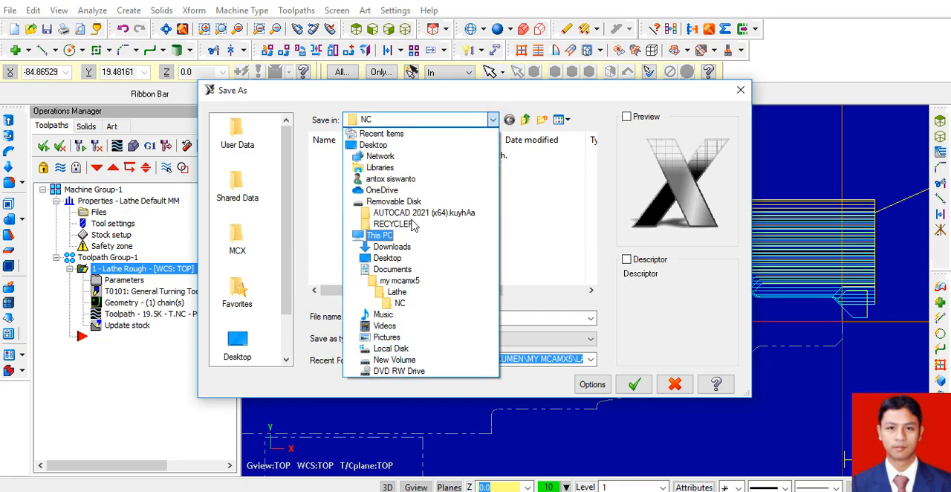
left_click(398, 202)
Name the NC file with the author's name and save it to open the posted code in the editor.
left_click(430, 320)
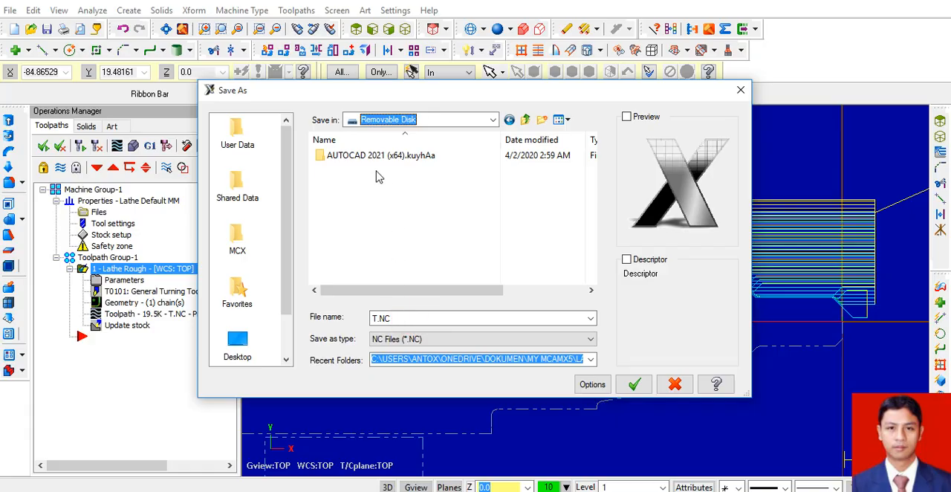
double_click(394, 318)
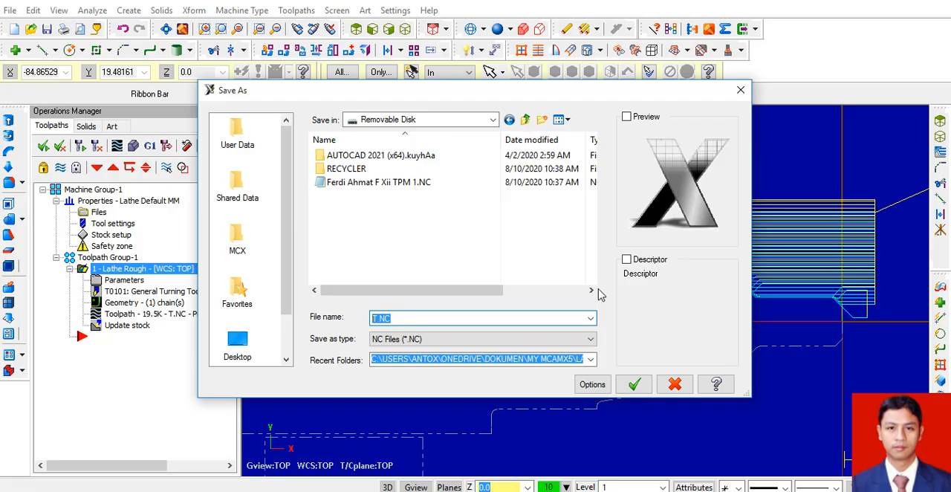
type("SIS")
left_click(634, 384)
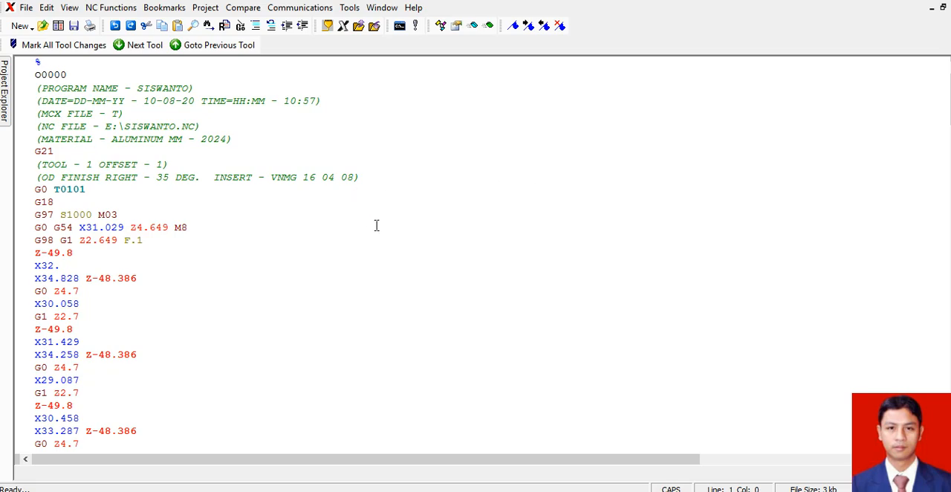
Replace the program header, from the opening % through the G0 T0101 line, with "T1 DI M6".
scroll(377, 225, "down", 2)
scroll(377, 225, "down", 20)
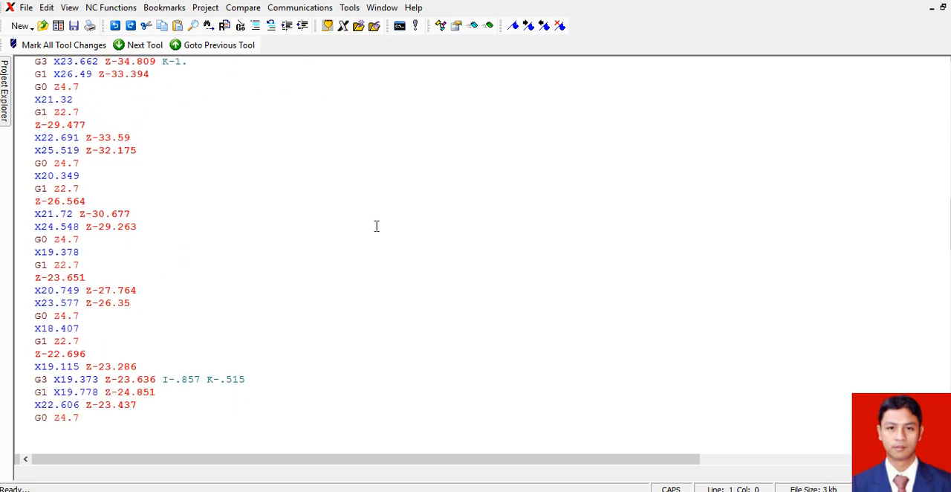
scroll(377, 225, "down", 10)
scroll(370, 227, "up", 20)
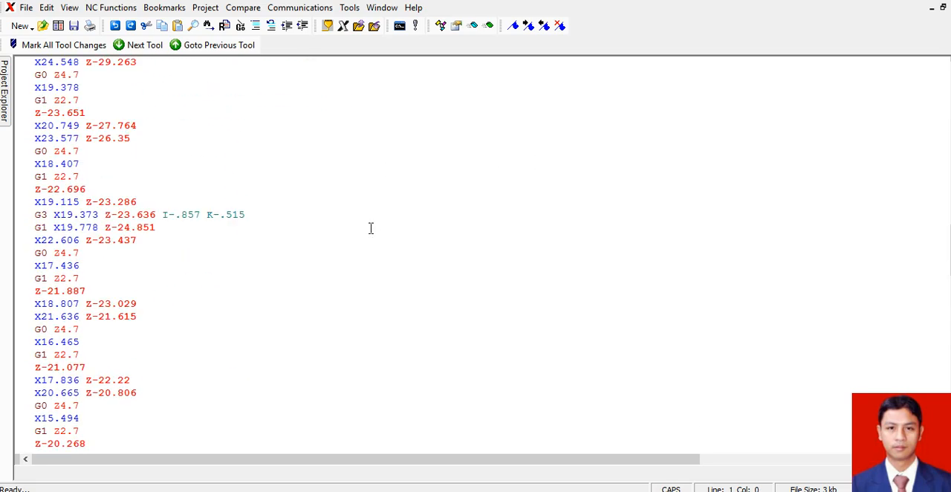
scroll(370, 228, "up", 20)
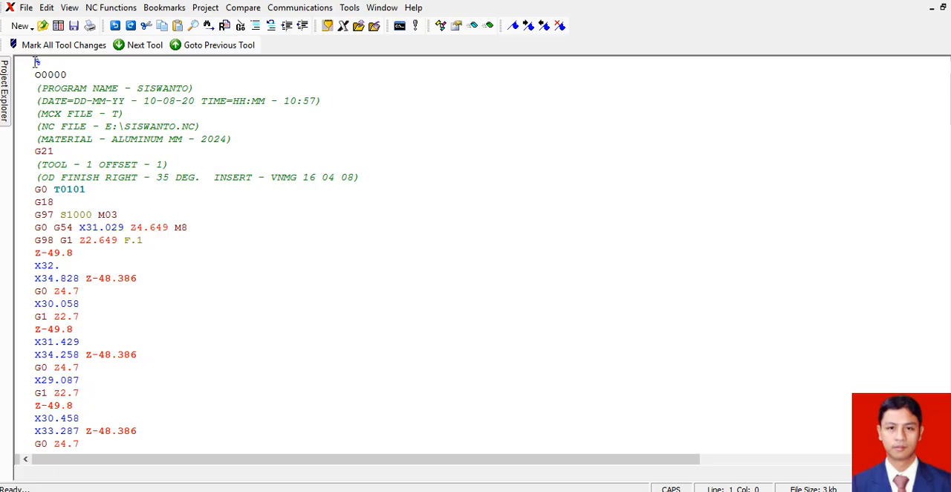
left_click_drag(35, 62, 86, 189)
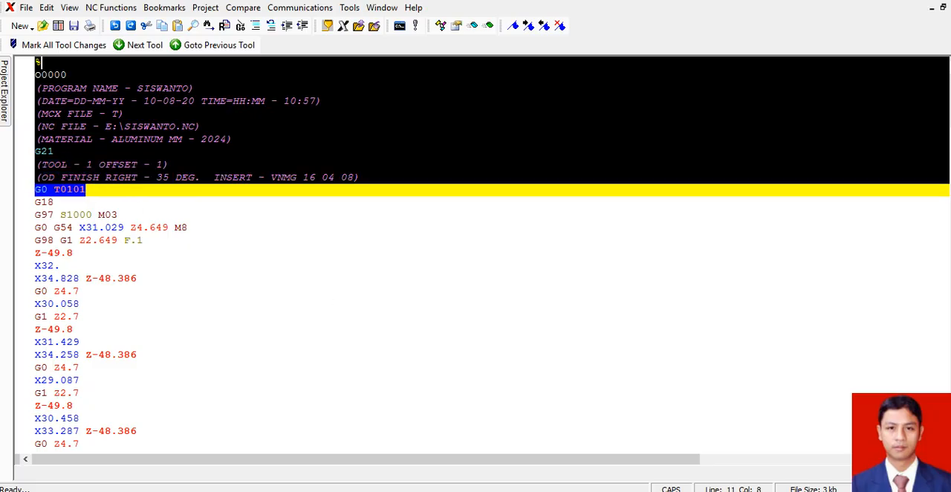
type("T1")
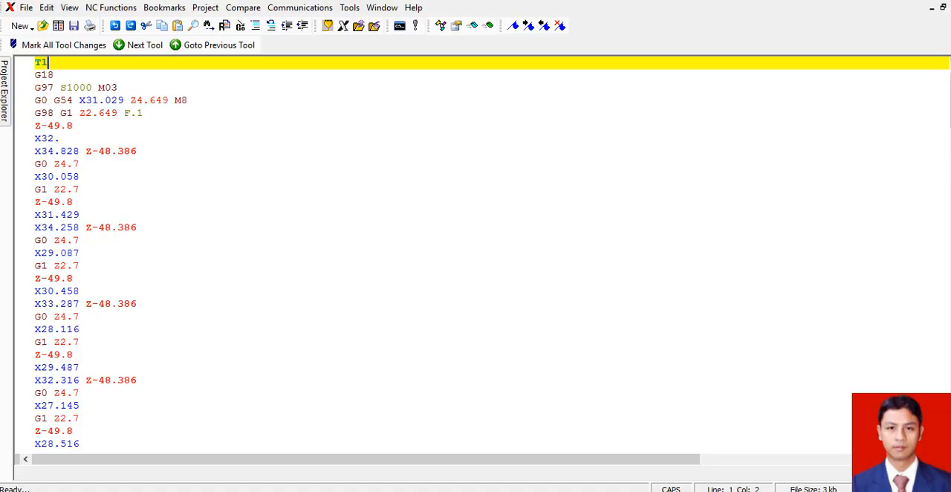
type(" DI M6")
Delete the G97, G54 and G98 codes from the opening spindle, rapid and feed lines.
left_click_drag(32, 87, 61, 113)
key("Delete")
key("Delete")
key("Delete")
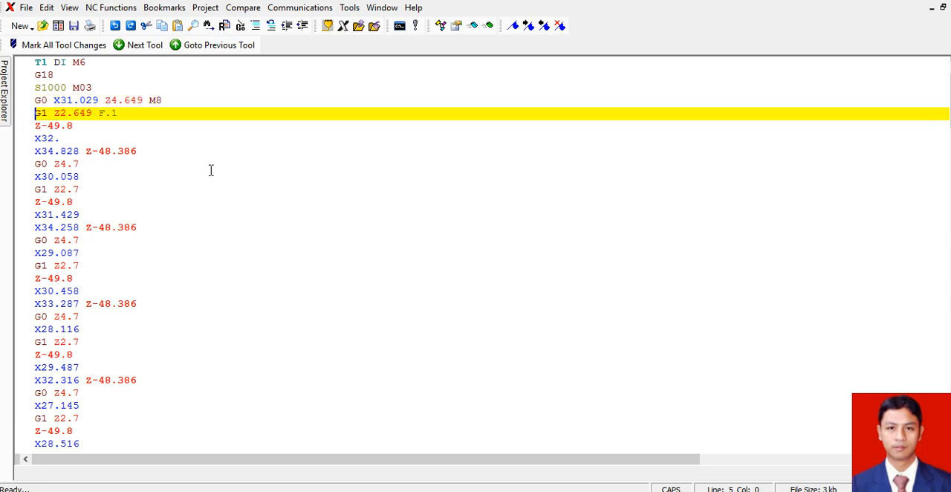
Replace "G28 U0. V0. W0." before M05 near the program end with G75.
scroll(212, 170, "down", 6)
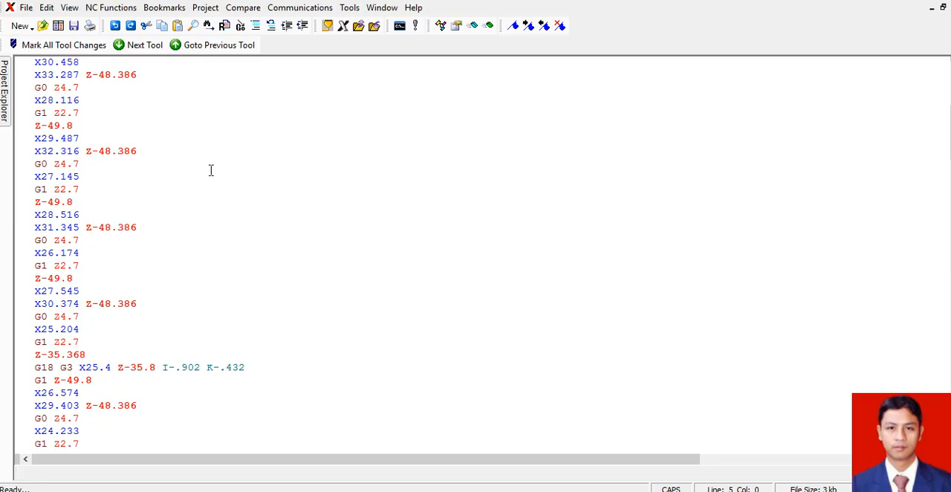
scroll(211, 171, "down", 20)
scroll(211, 170, "down", 10)
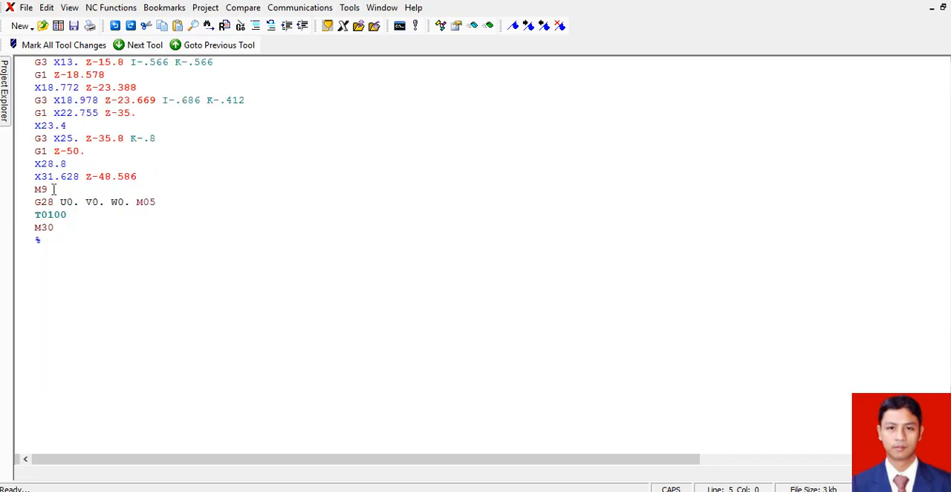
left_click_drag(35, 202, 138, 202)
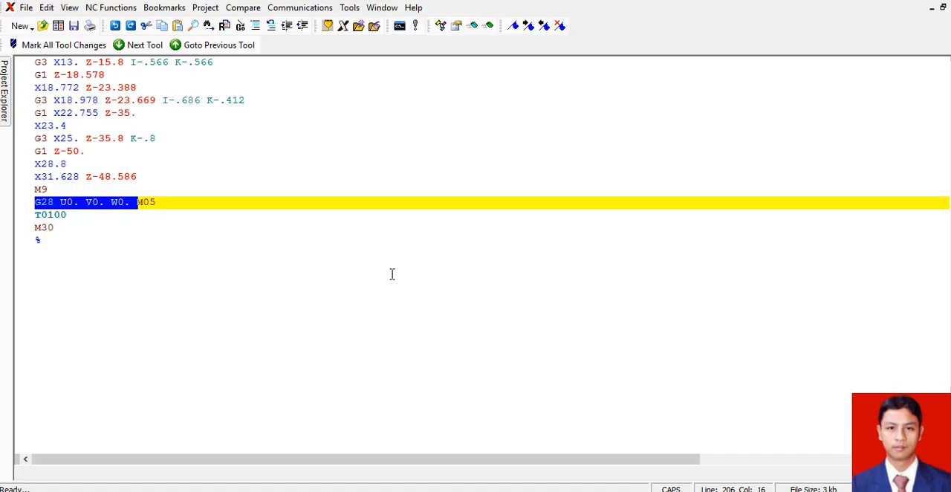
type("G75")
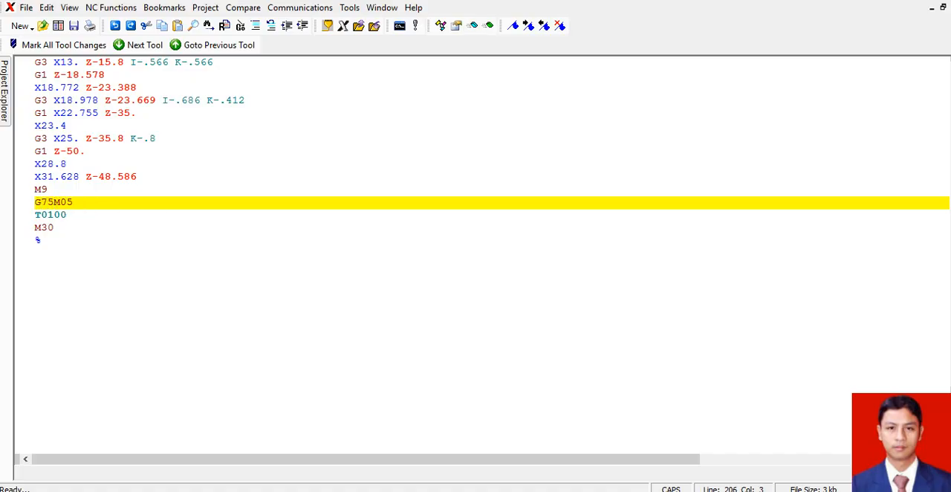